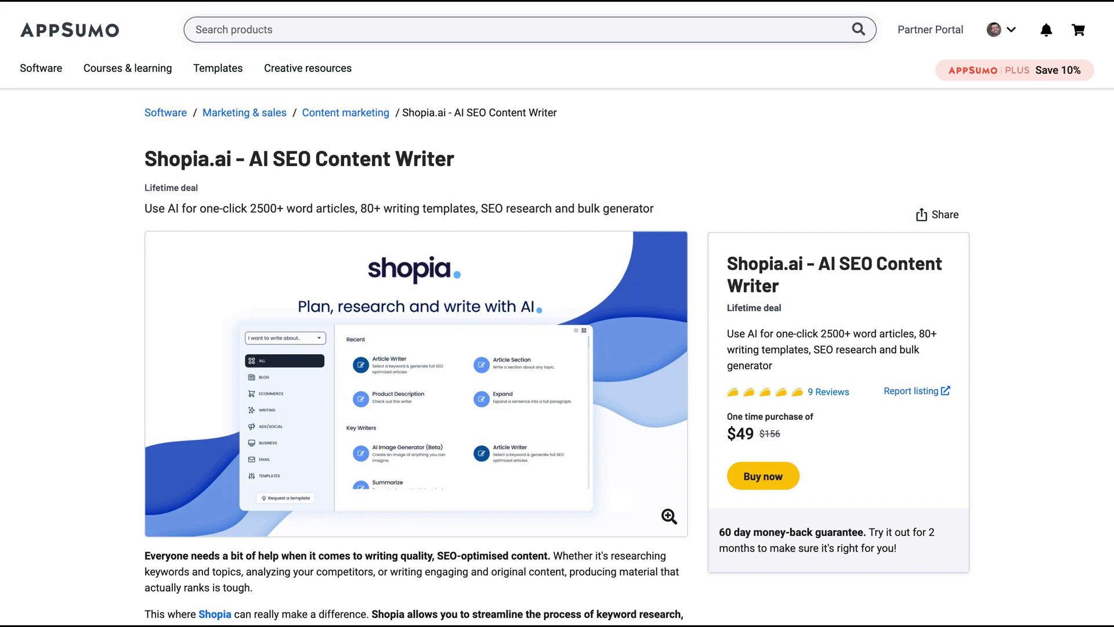
- Scroll the AppSumo Shopia.ai deal page to the Plans & features section and Stack 1–4 code tiers
scroll(719, 377, "down", 2)
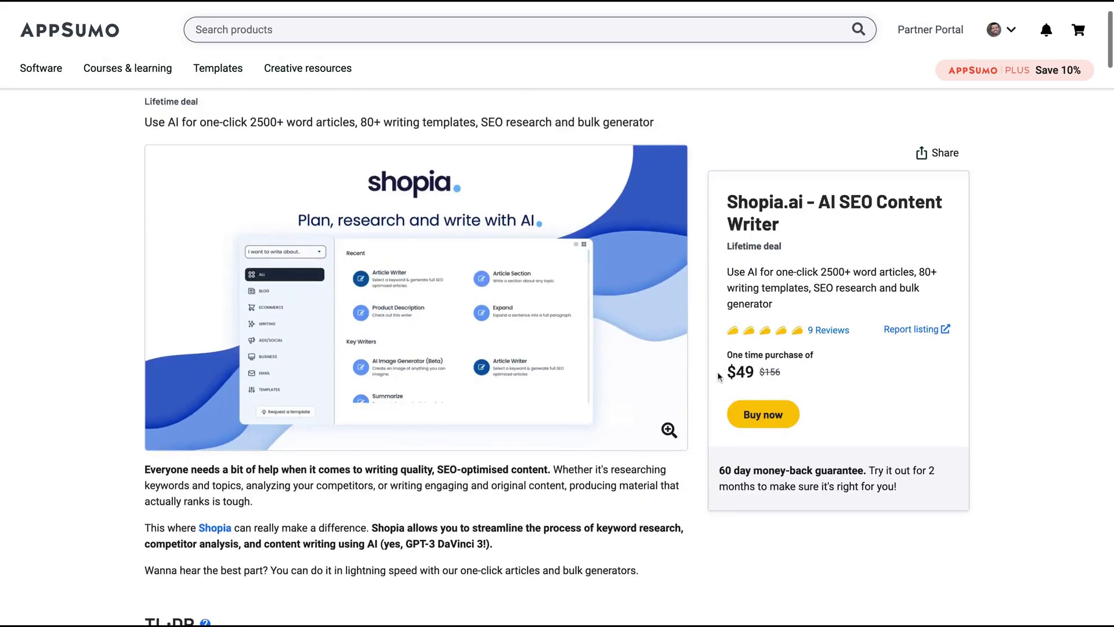
scroll(601, 368, "down", 10)
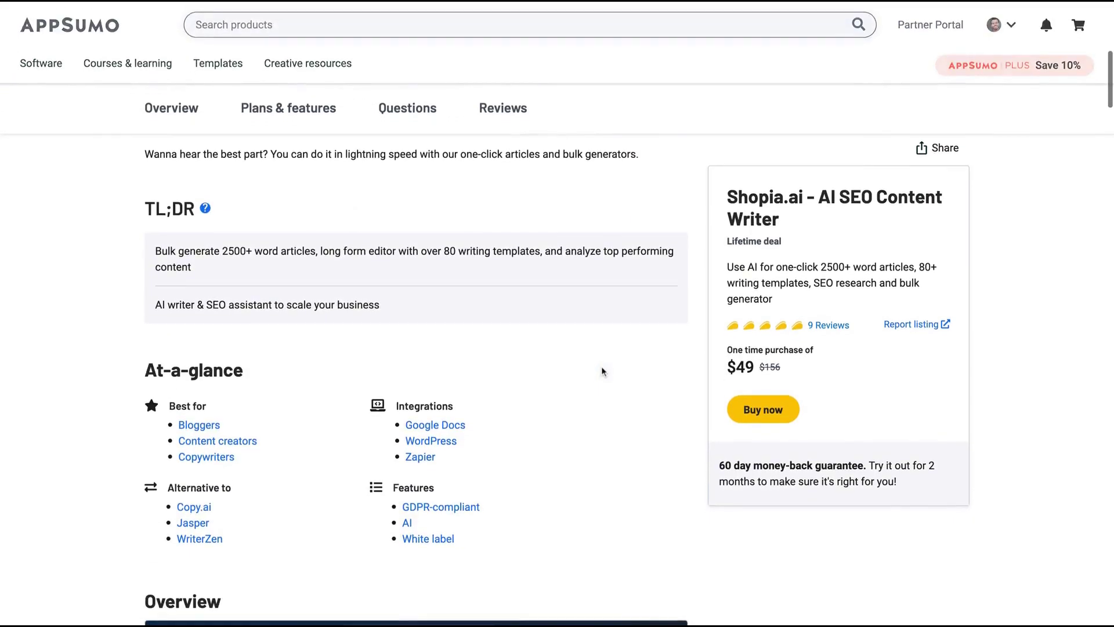
scroll(601, 371, "down", 12)
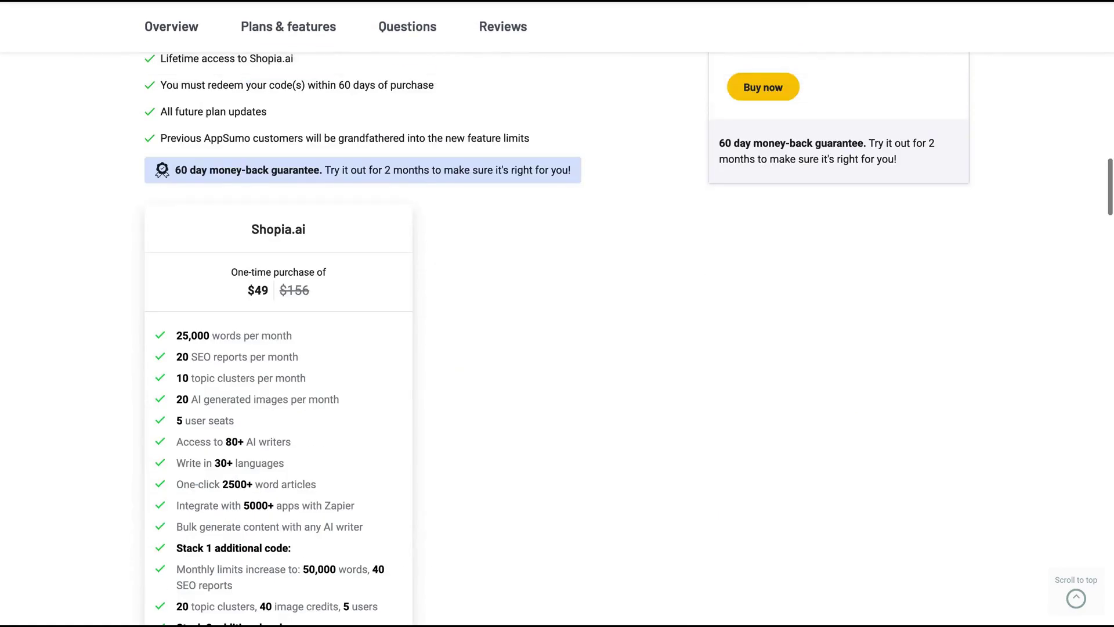
scroll(557, 336, "up", 2)
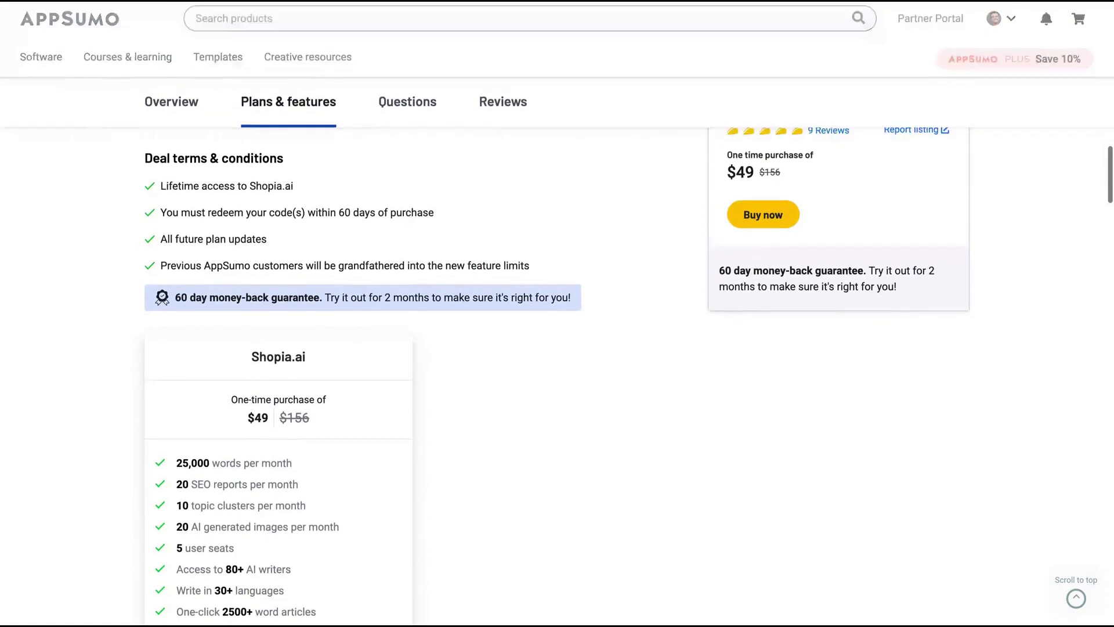
scroll(557, 336, "down", 1)
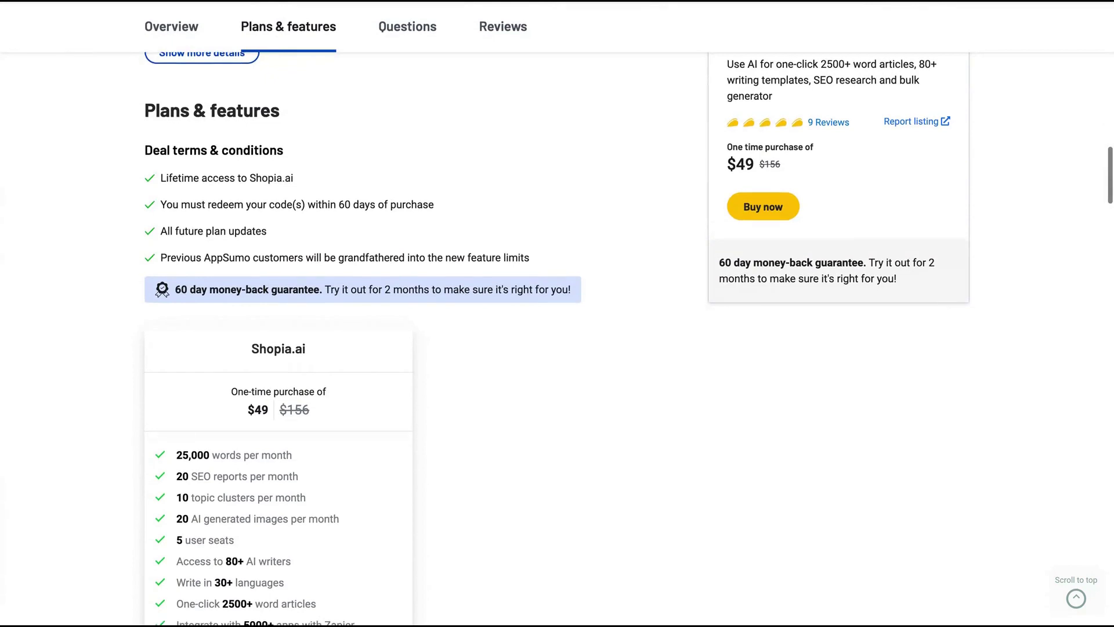
scroll(557, 336, "down", 5)
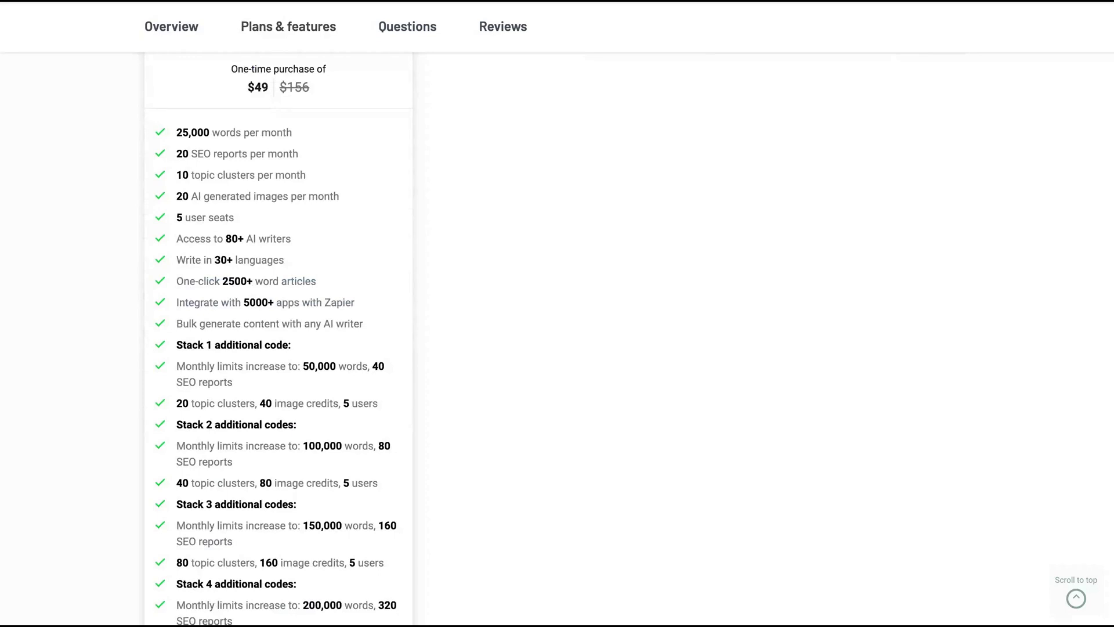
scroll(279, 336, "down", 2)
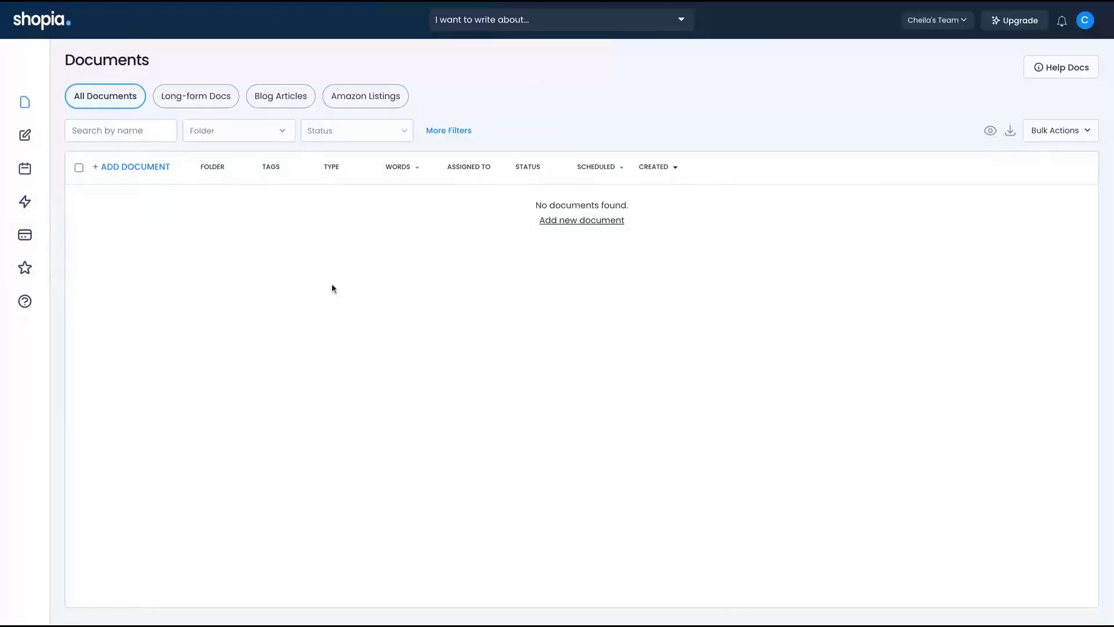
- Open Shopia.ai's account settings and view the Account and Team tabs
left_click(1082, 21)
left_click(965, 96)
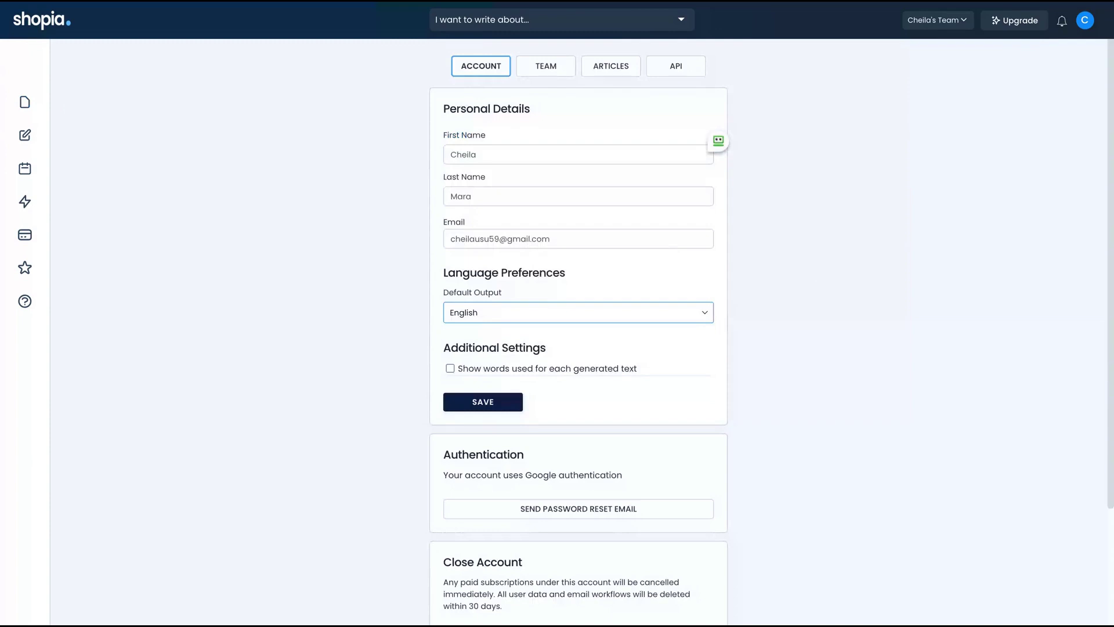
left_click(546, 65)
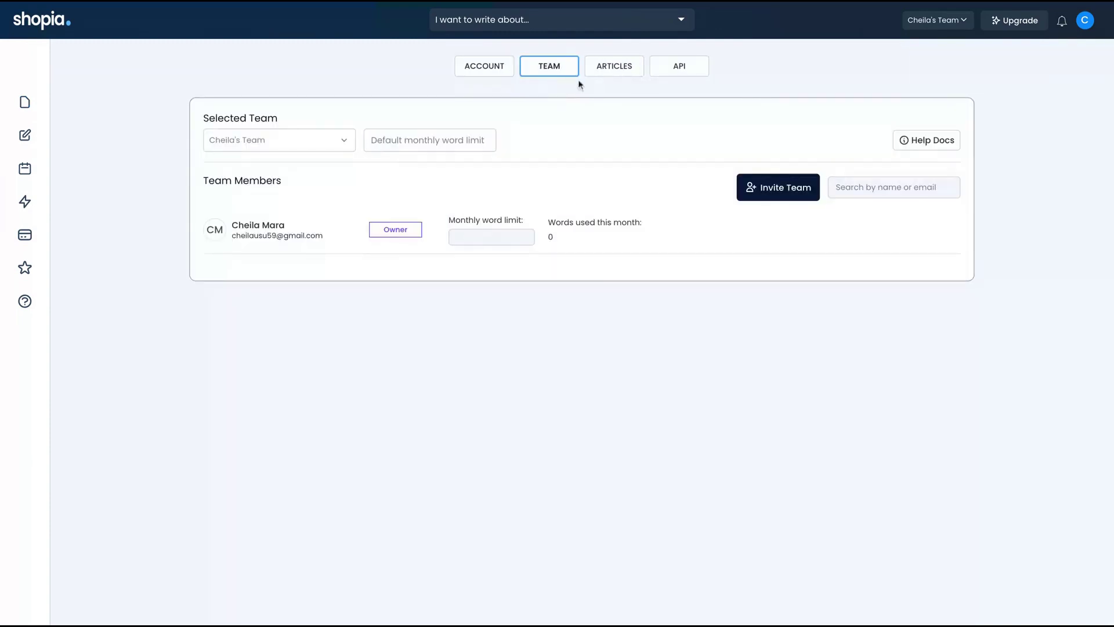
- Check the Articles and API settings, then go to the empty Content Planner
left_click(599, 73)
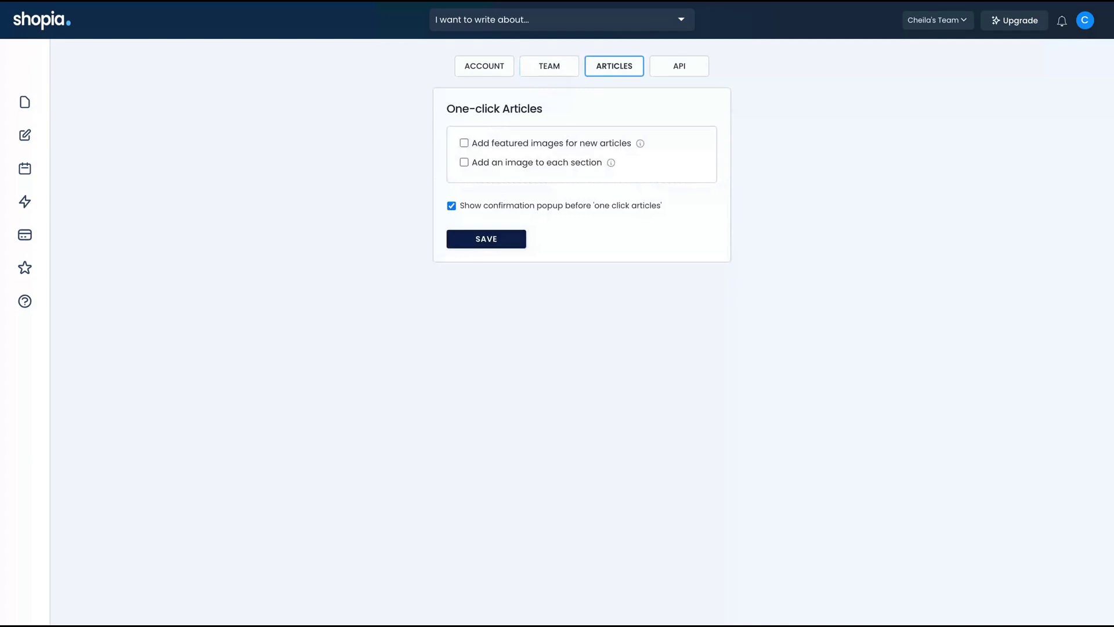
mouse_move(538, 141)
left_click(675, 65)
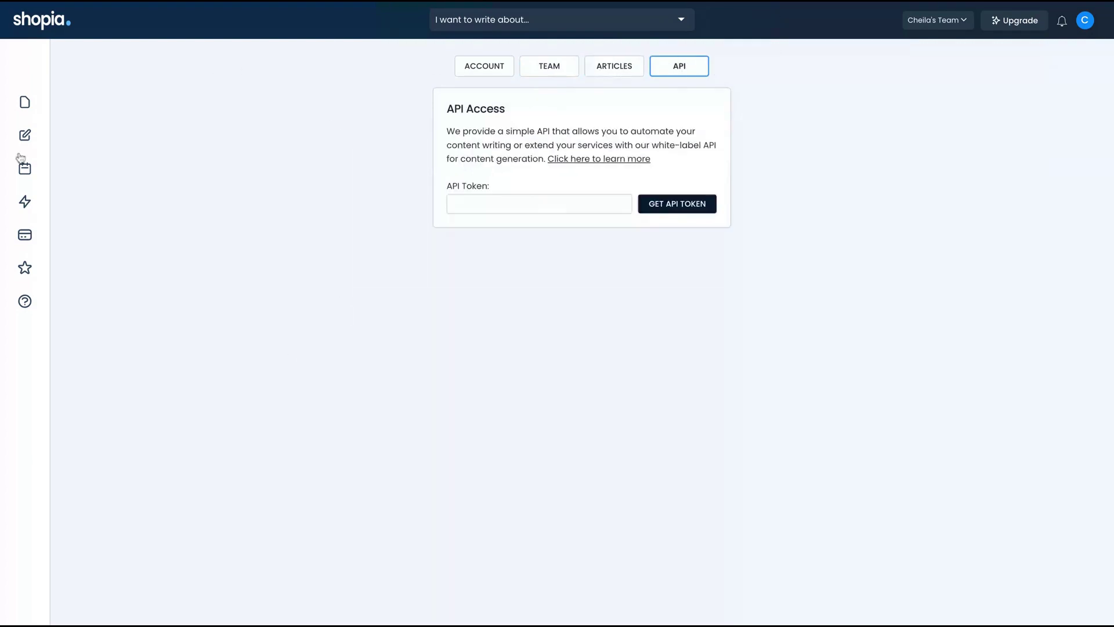
left_click(26, 105)
left_click(25, 168)
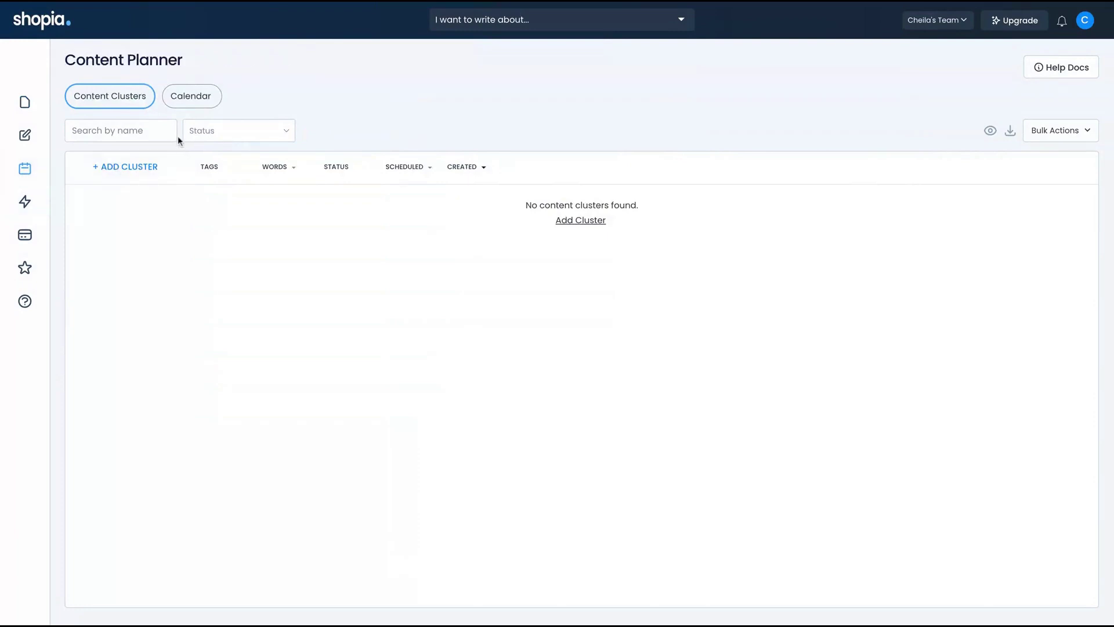
- Start a new content cluster by topic, then close the cluster form
left_click(155, 168)
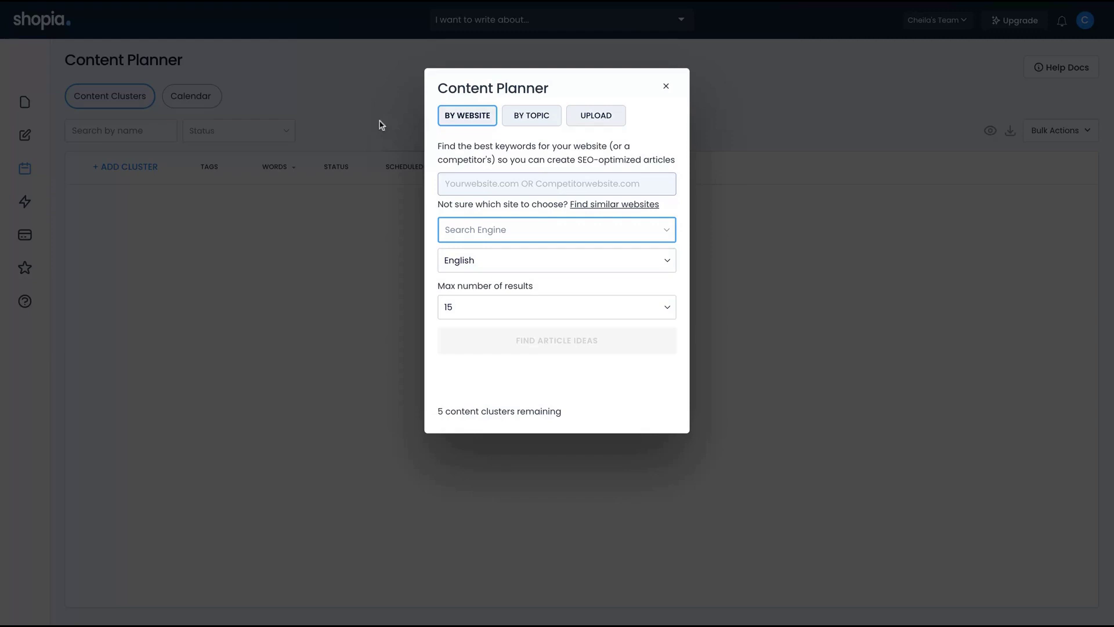
left_click(547, 123)
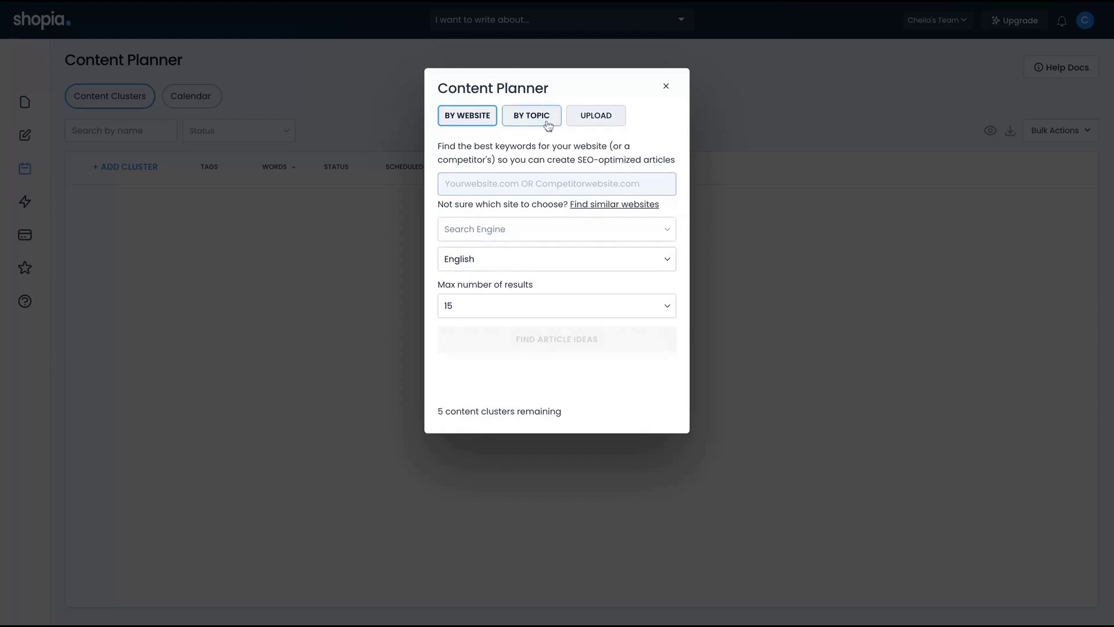
left_click(667, 87)
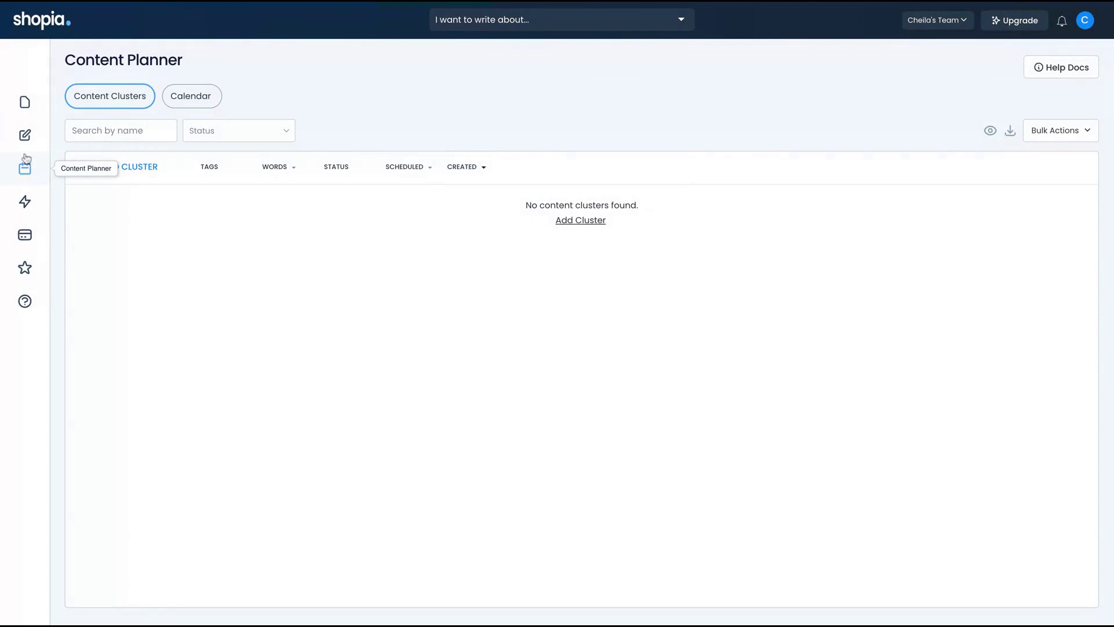
- Bring up the writer catalogue listing AI Image Generator, Article Writer and Summarize
left_click(25, 134)
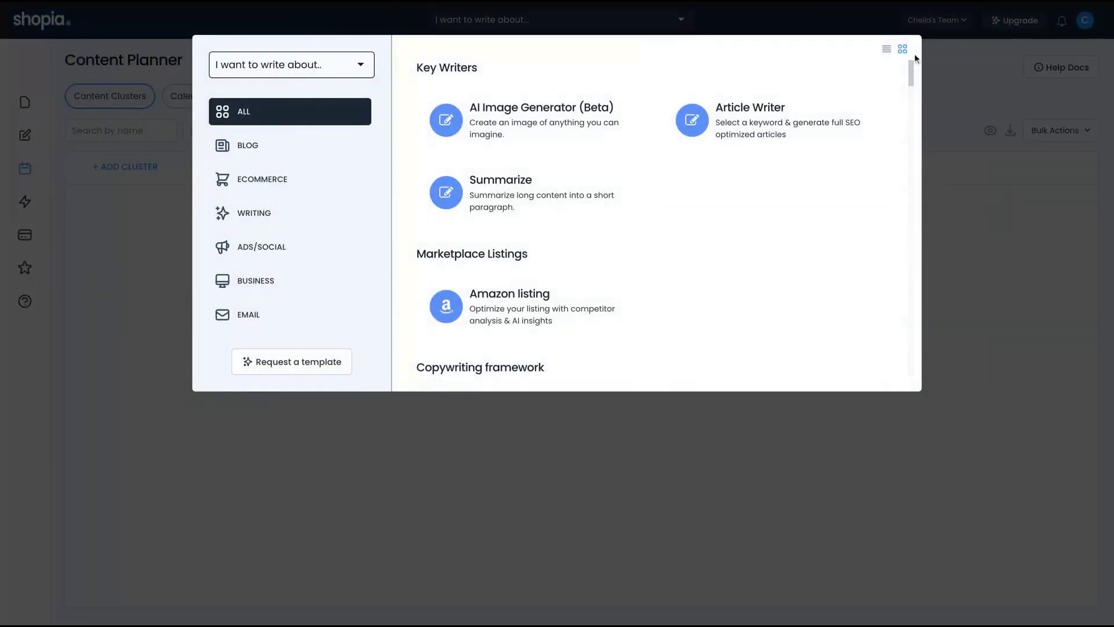
left_click(937, 66)
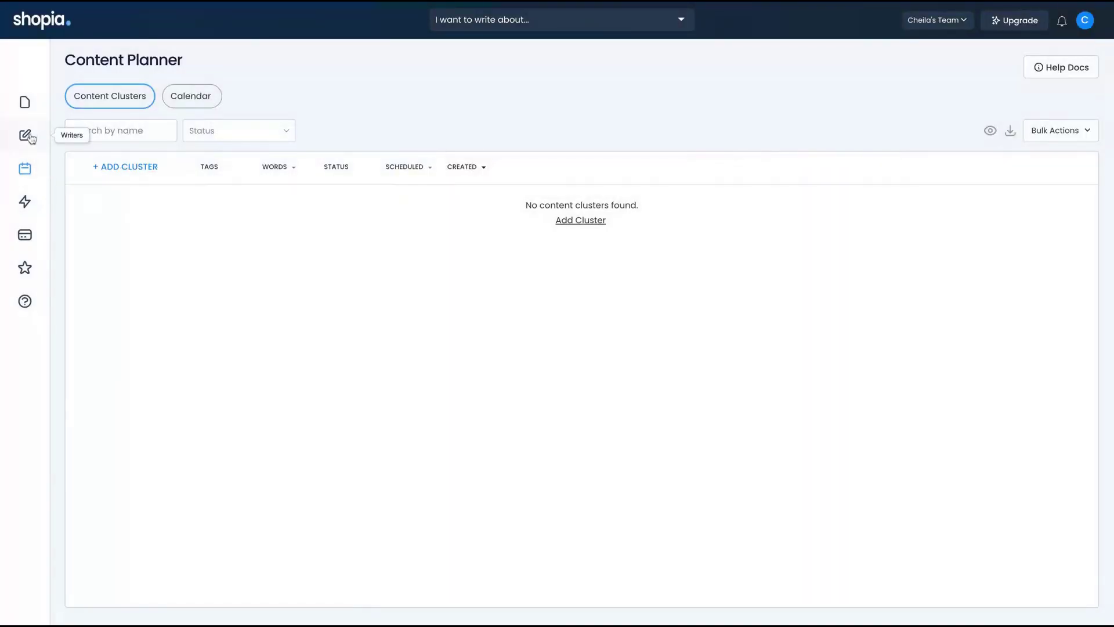
left_click(30, 137)
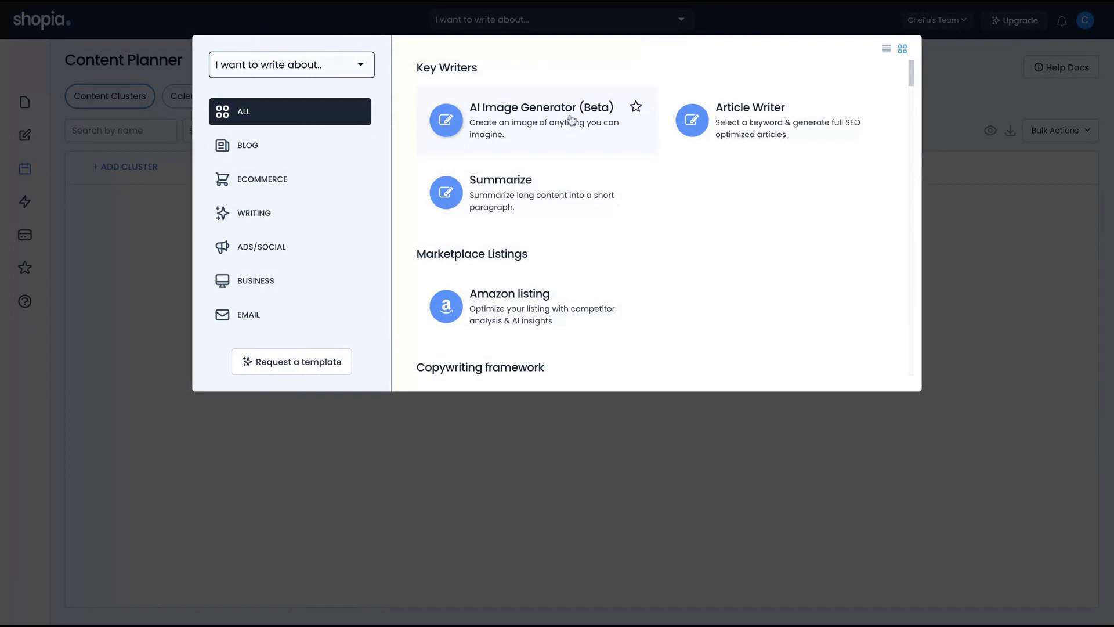
- Generate AI Image Generator images from the prompt 'young woman painted by Bansky' and browse them
left_click(536, 129)
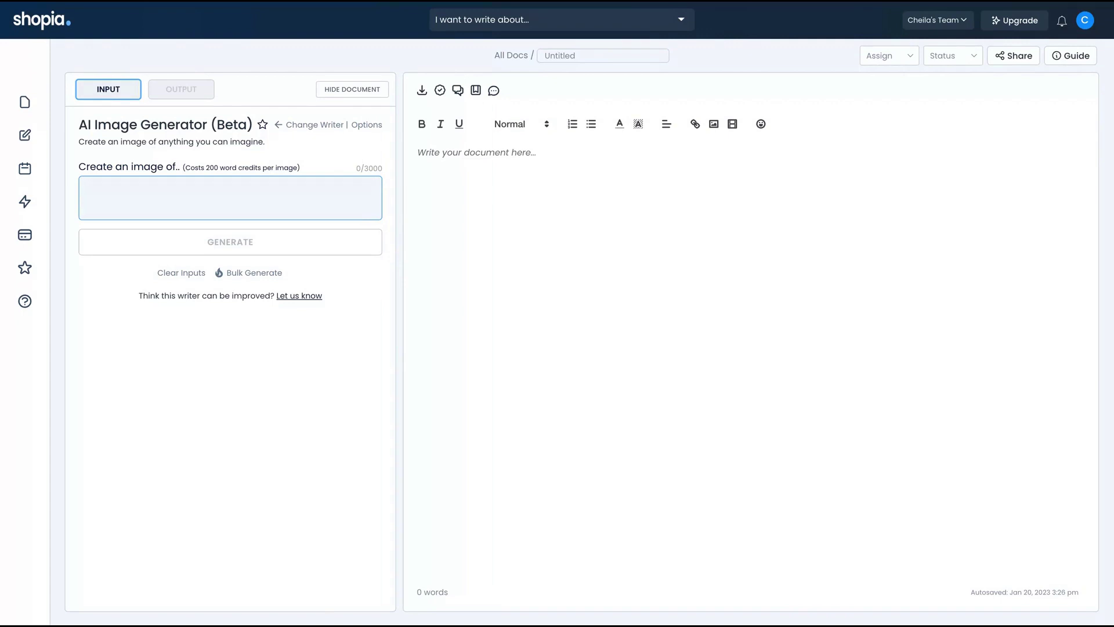
type("young")
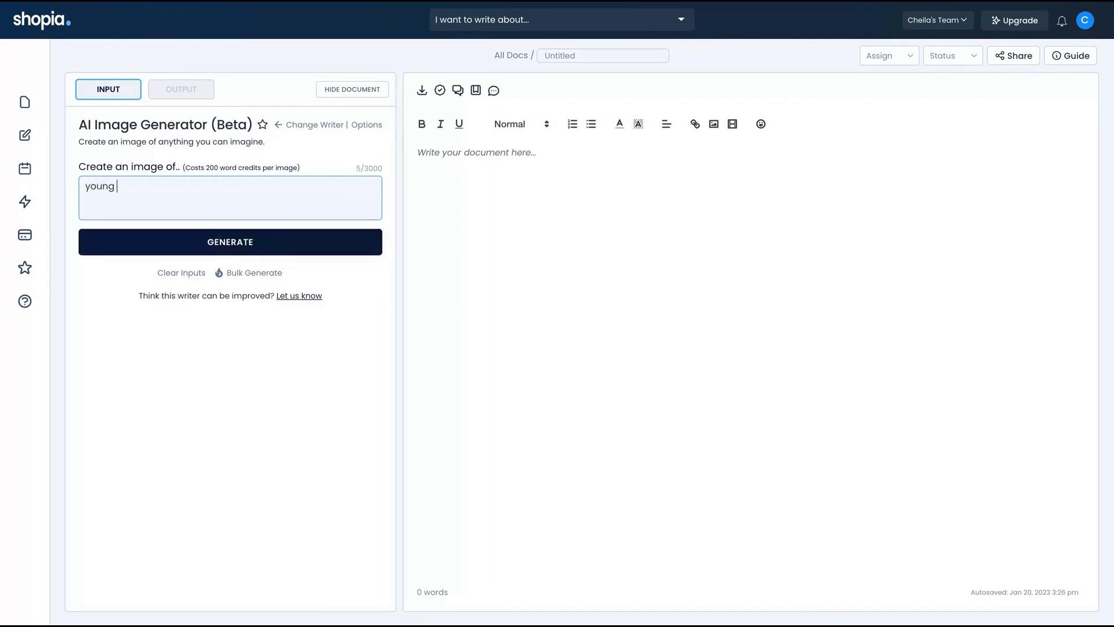
type(" woman painted by Bansky.")
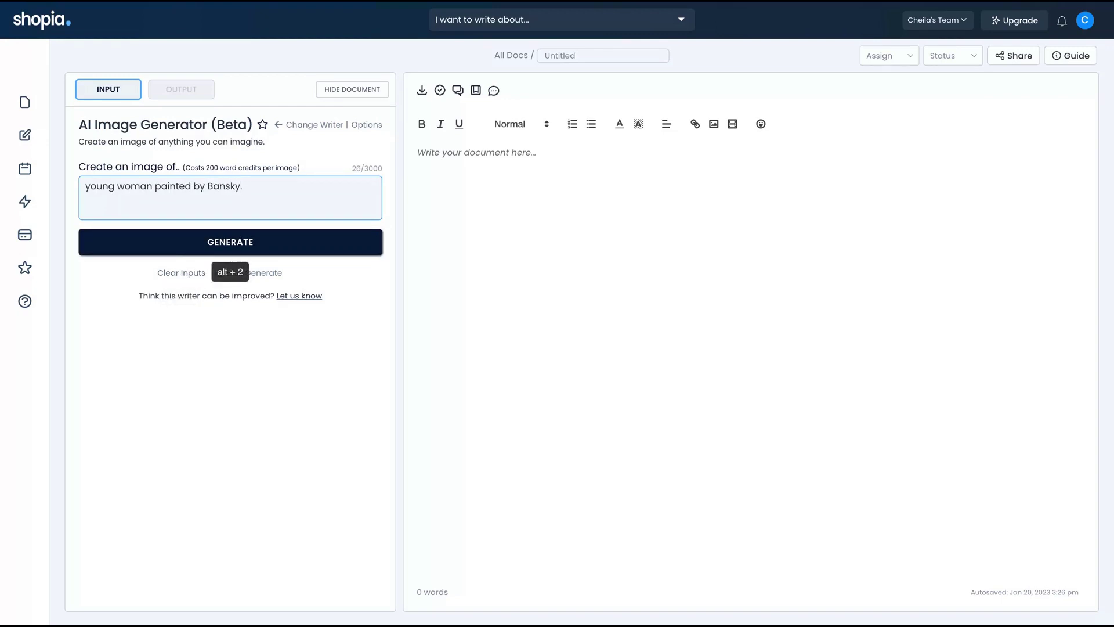
left_click(281, 246)
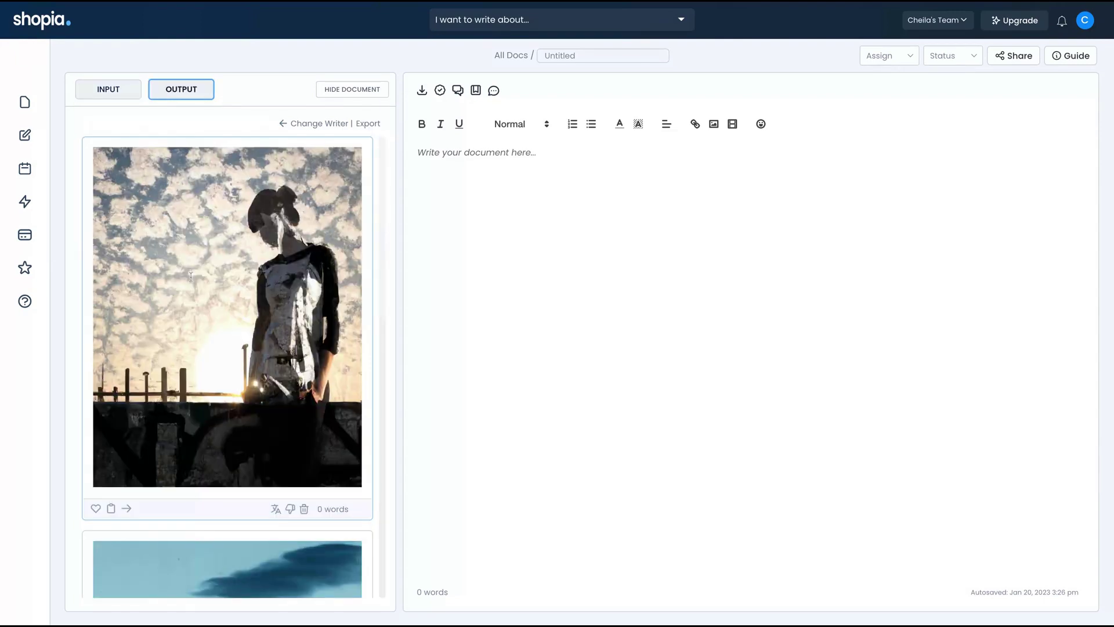
scroll(190, 277, "down", 6)
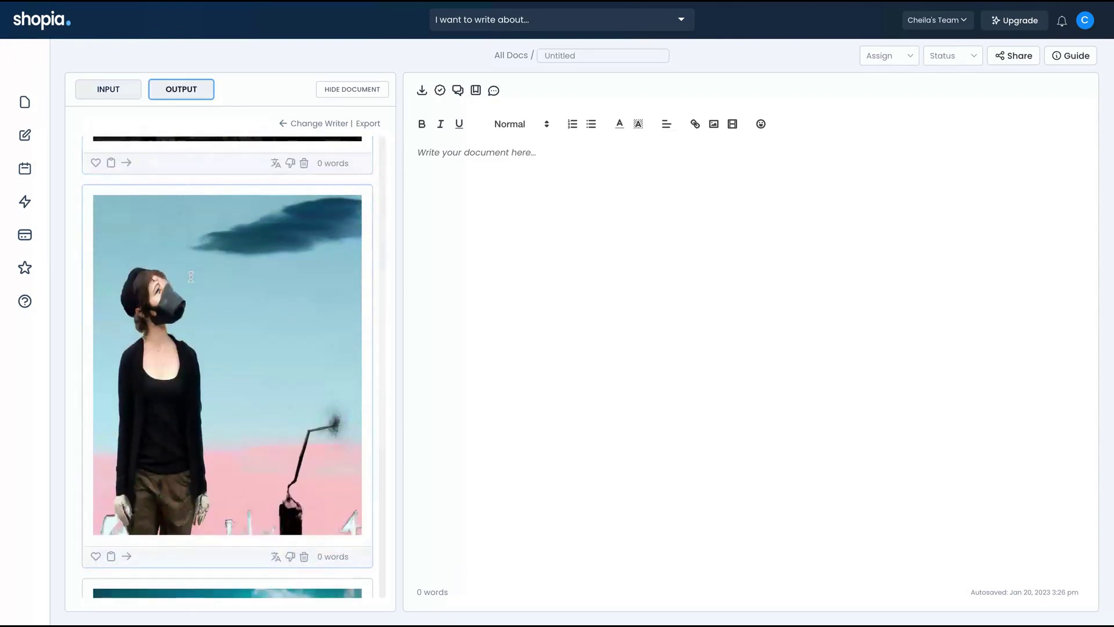
scroll(228, 367, "down", 6)
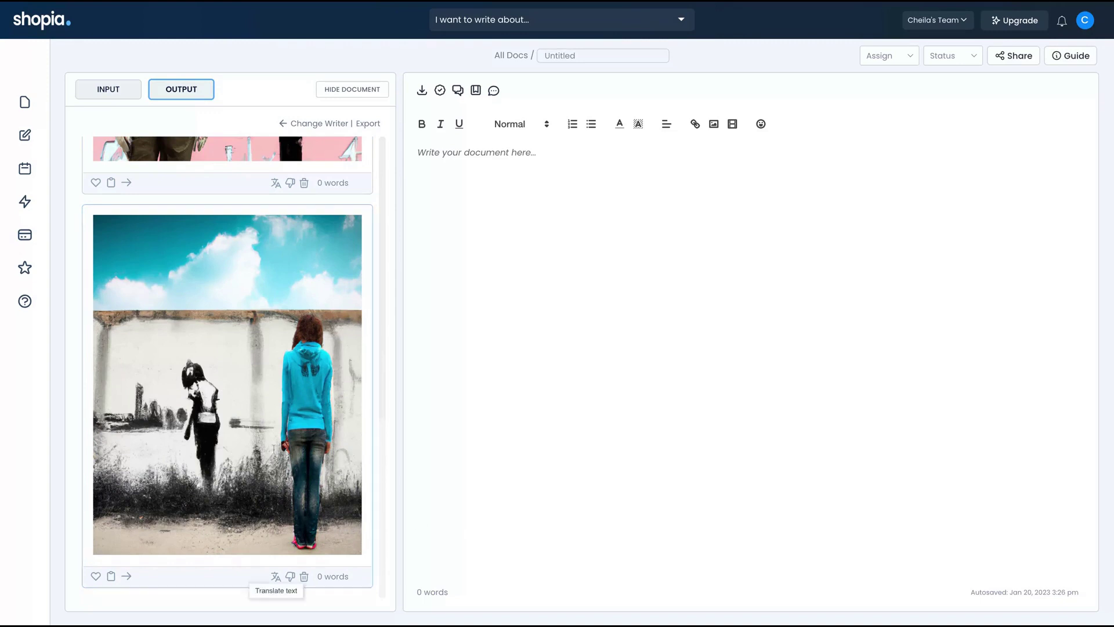
scroll(228, 365, "up", 5)
- Replace the image prompt with 'a new MacDonalds marketing campaign'
left_click(108, 89)
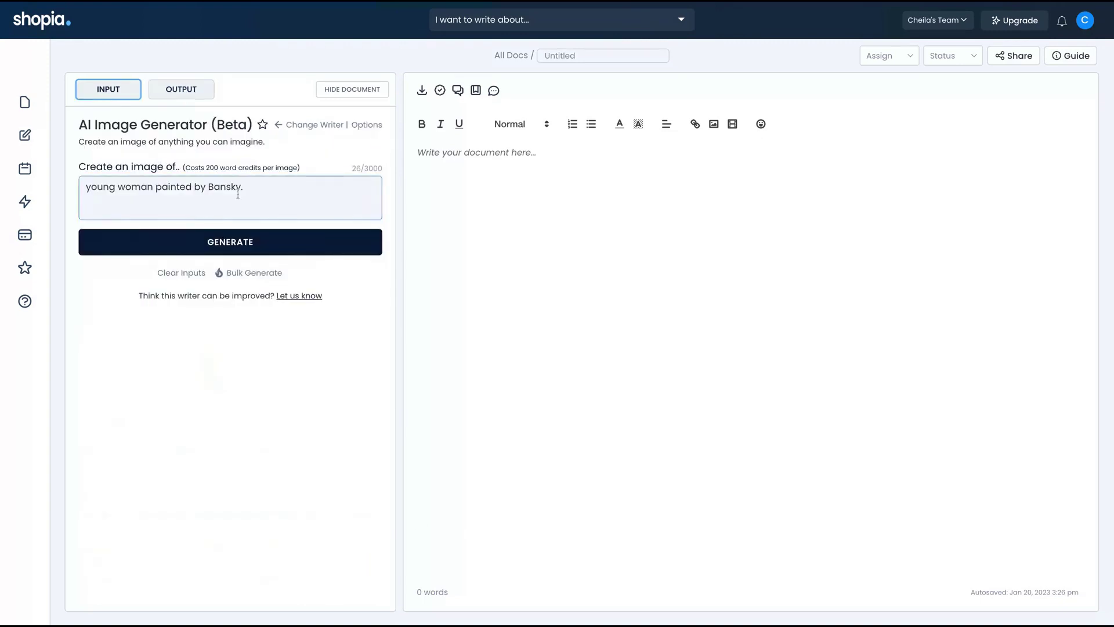
left_click(257, 187)
key("ctrl+a")
type("a new M")
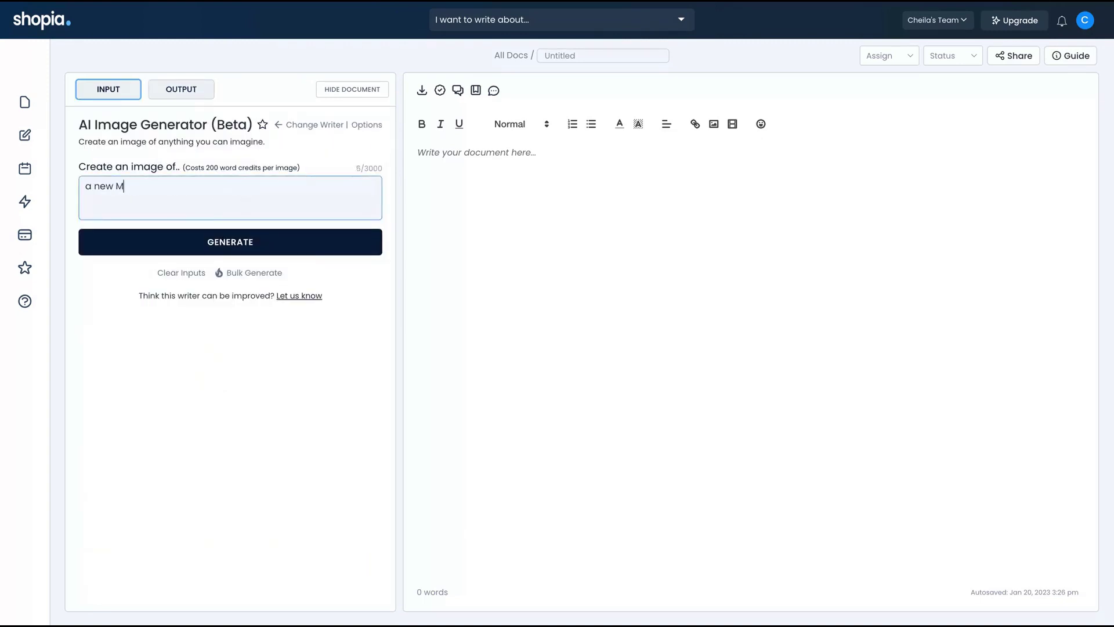
type("acDonalds marketing campaign")
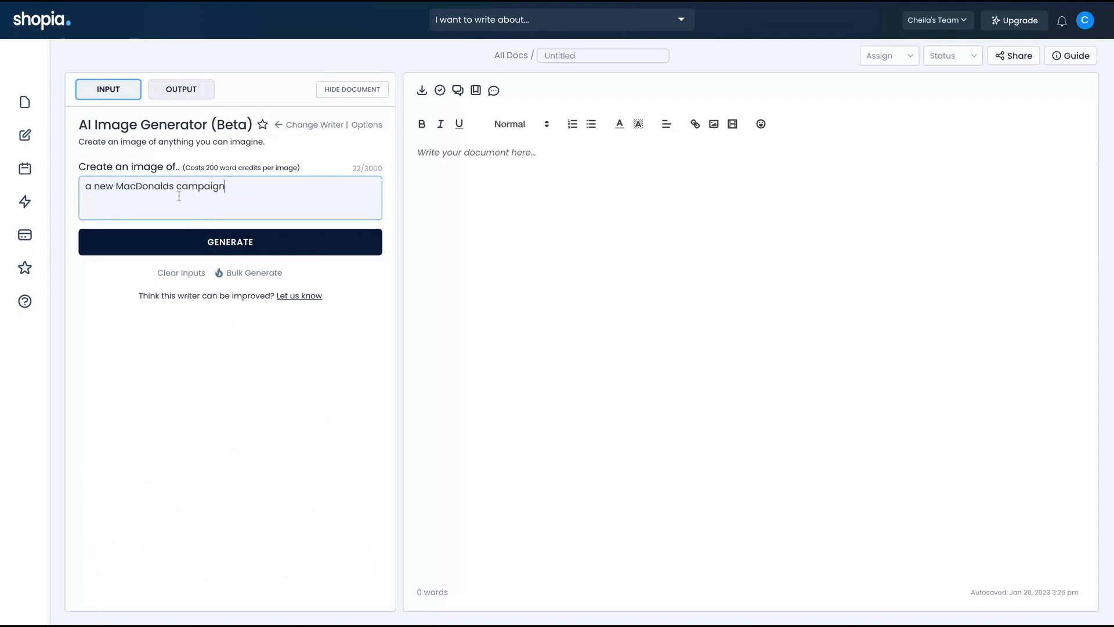
left_click(176, 186)
type("marketing")
left_click(280, 186)
type("inspired by Rihanna.")
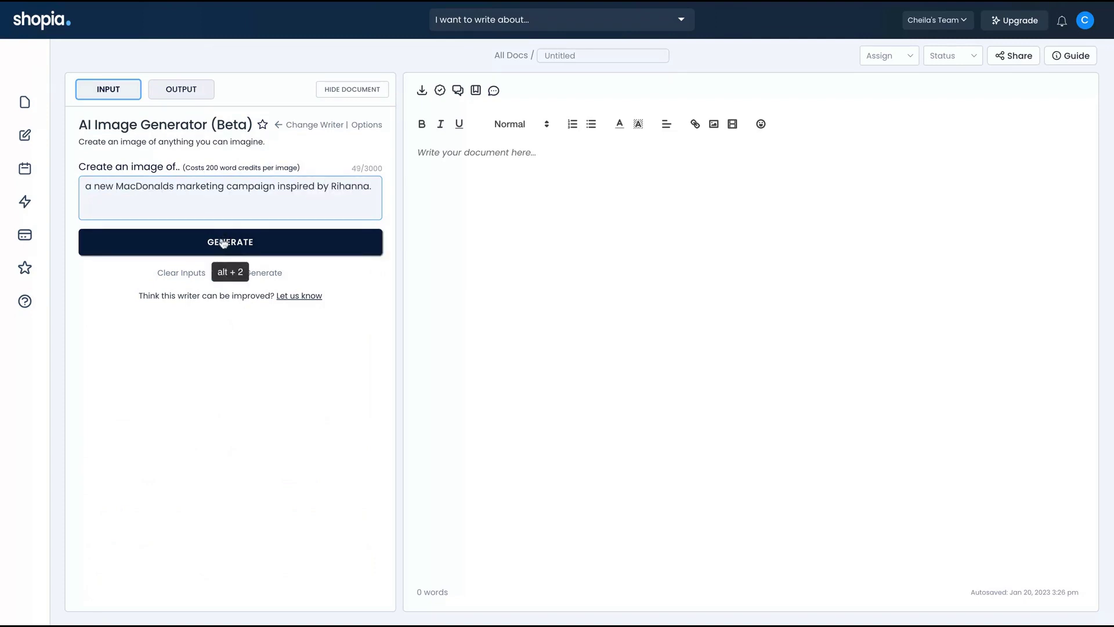
left_click(371, 187)
key("ctrl+shift+Left")
key("ctrl+shift+Left")
key("shift+Left")
key("shift+Left")
key("shift+Left")
key("shift+Left")
key("shift+Left")
key("shift+Left")
key("shift+Left")
key("shift+Left")
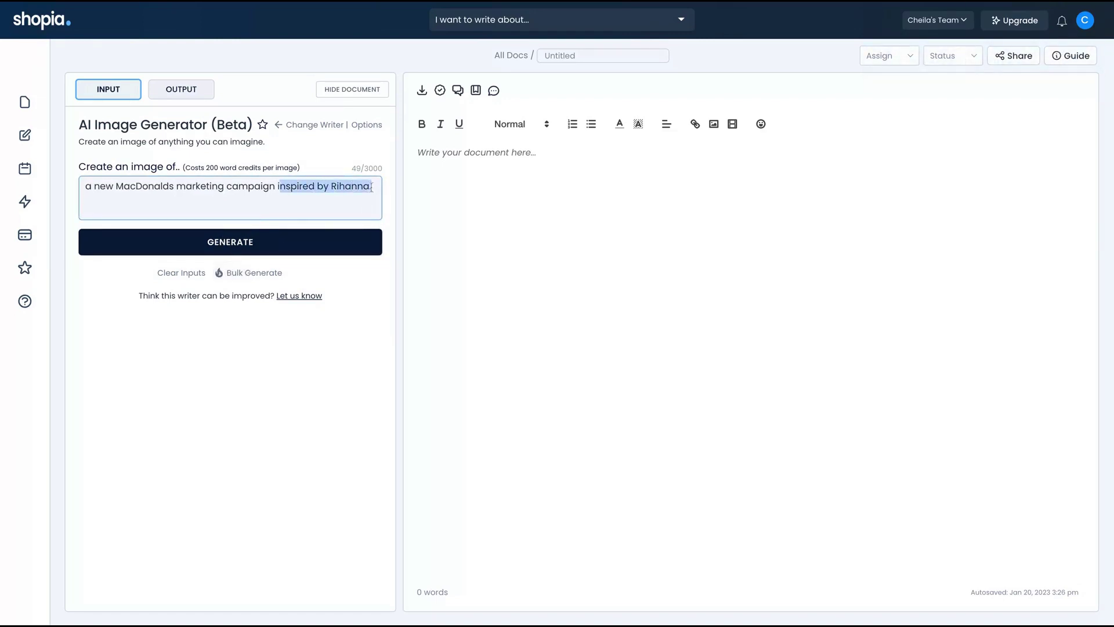
key("BackSpace")
key("BackSpace")
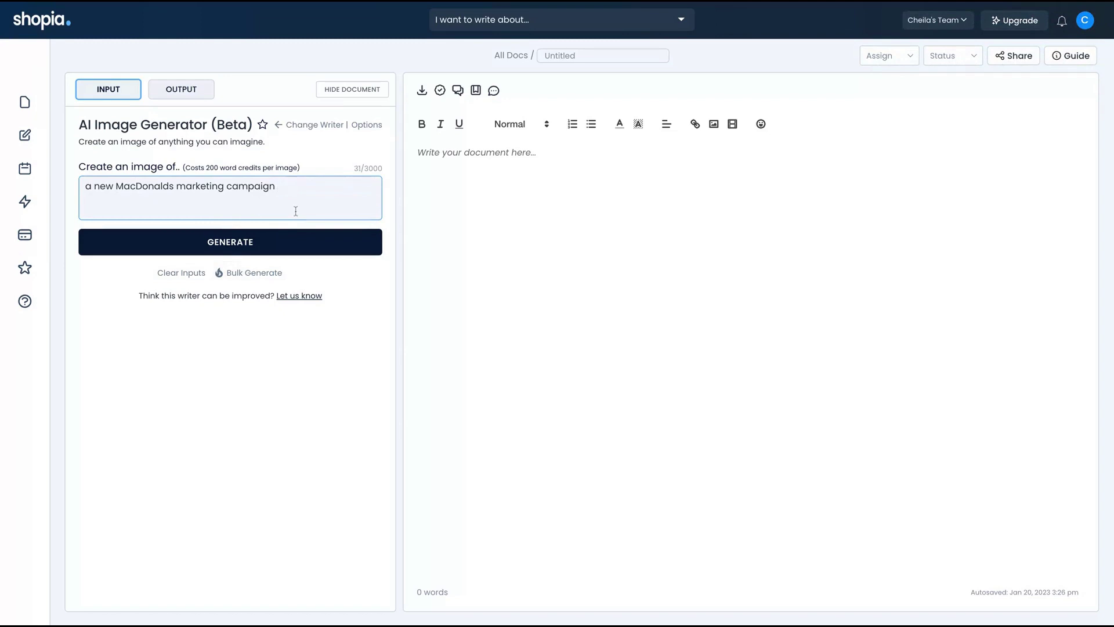
- Generate and review the McDonald's marketing campaign images, then return to the prompt form
left_click(279, 249)
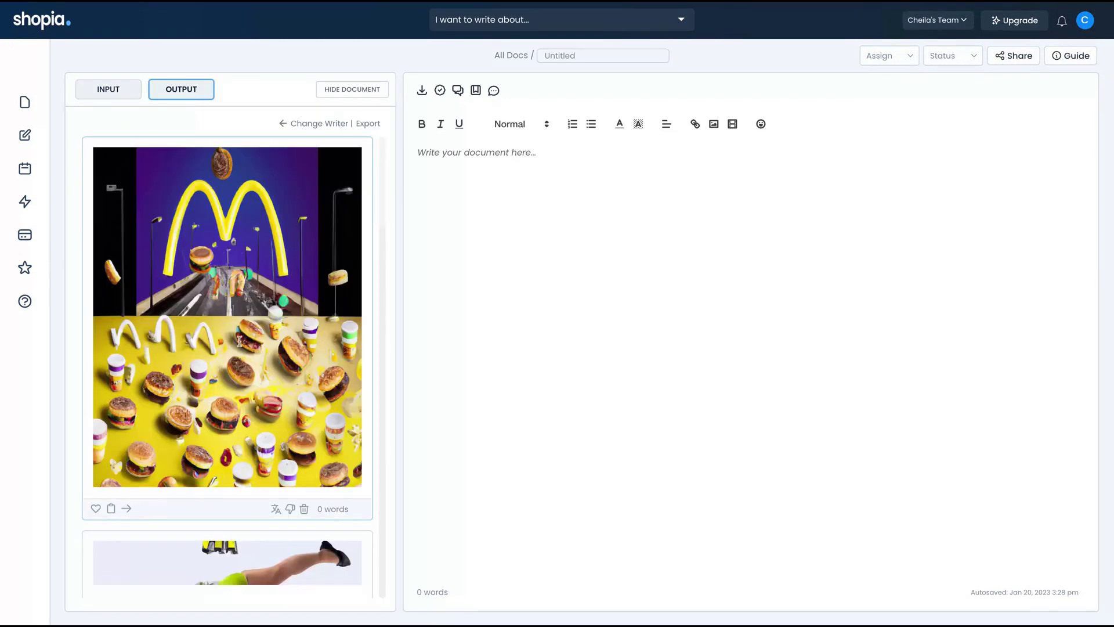
scroll(239, 340, "down", 4)
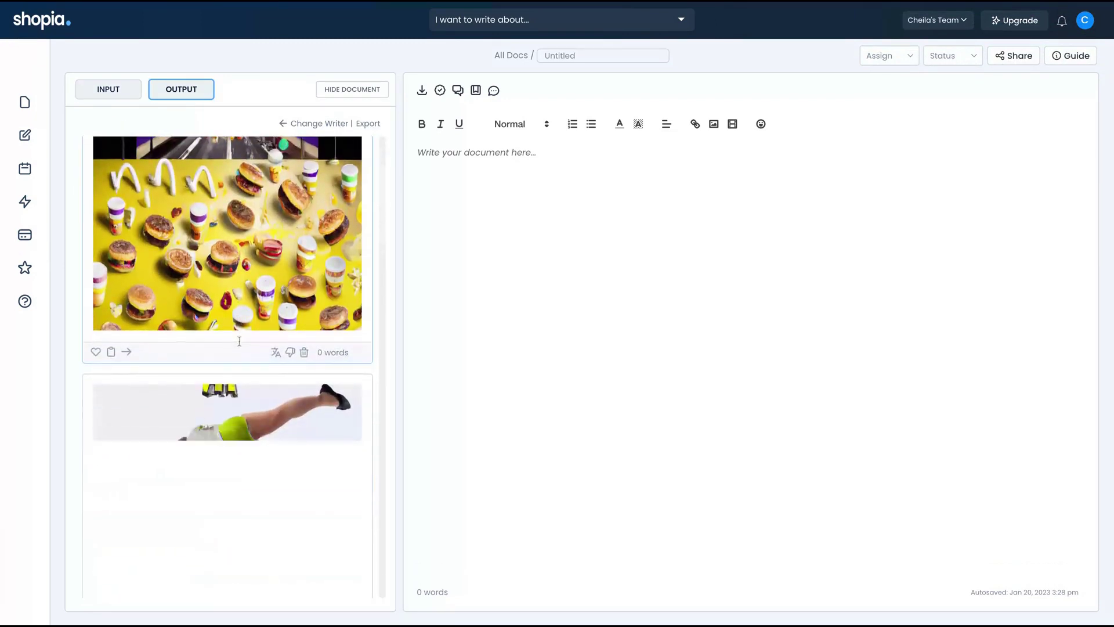
scroll(238, 340, "up", 4)
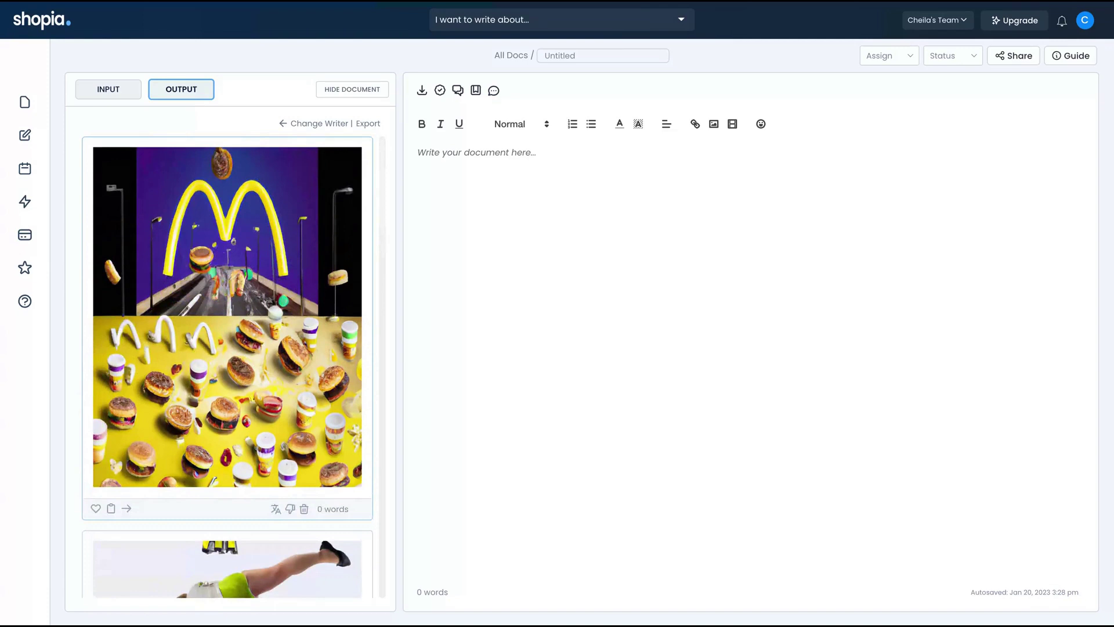
scroll(227, 366, "down", 7)
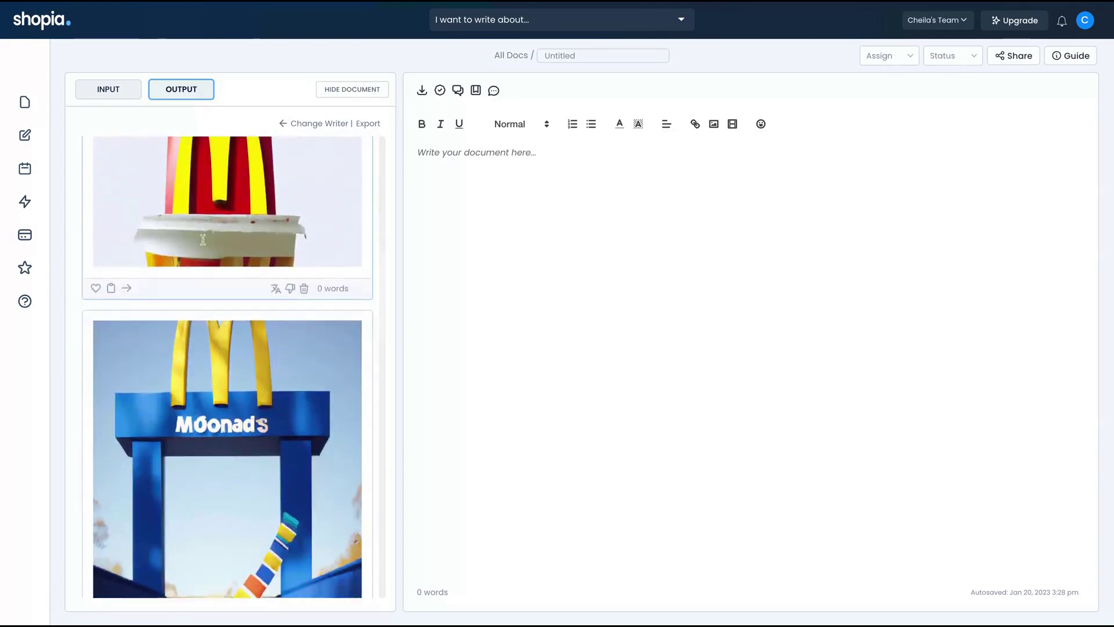
left_click(108, 89)
- Generate images for 'a post-apocalyptic America because of the natality rate crisis.' and review them
key("ctrl+a")
type("a post-a")
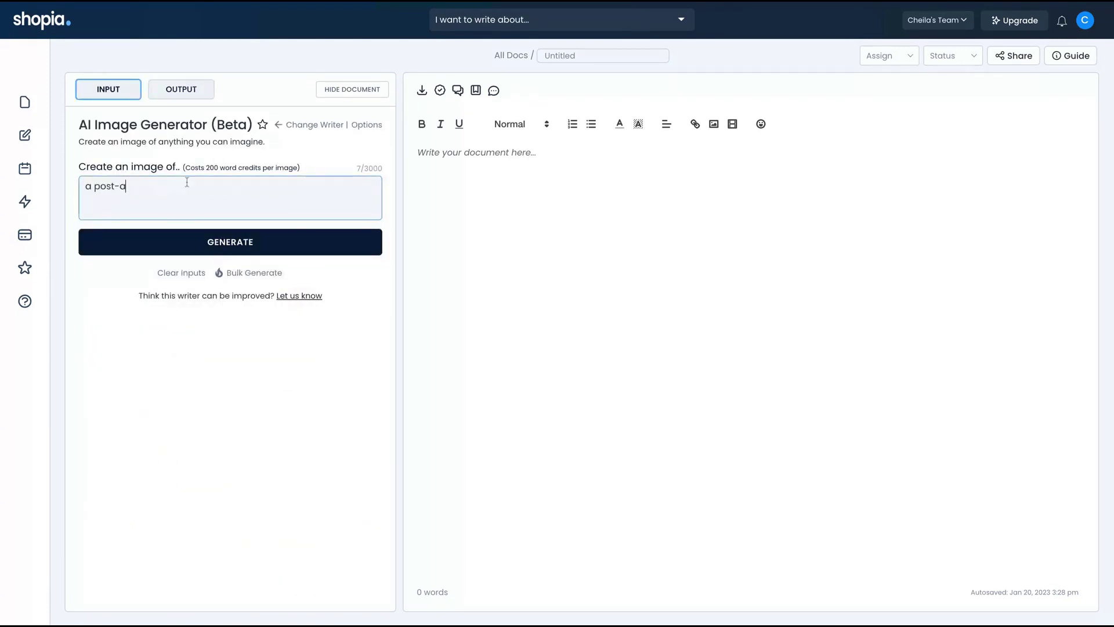
type("pocalyptic America because of ")
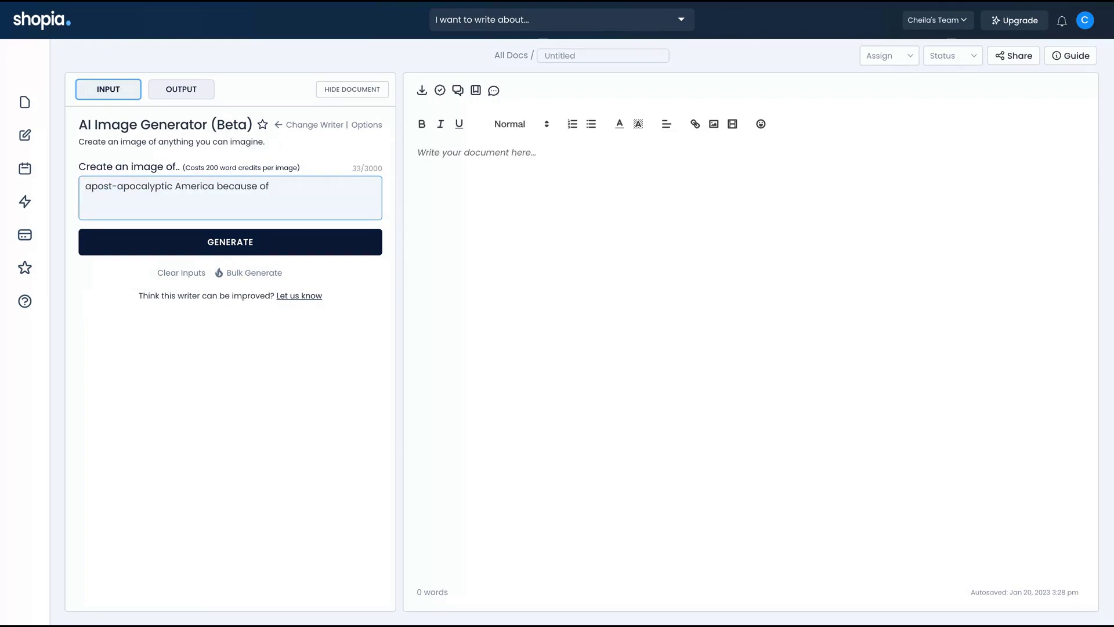
type("the natality rate crisis.")
left_click(213, 245)
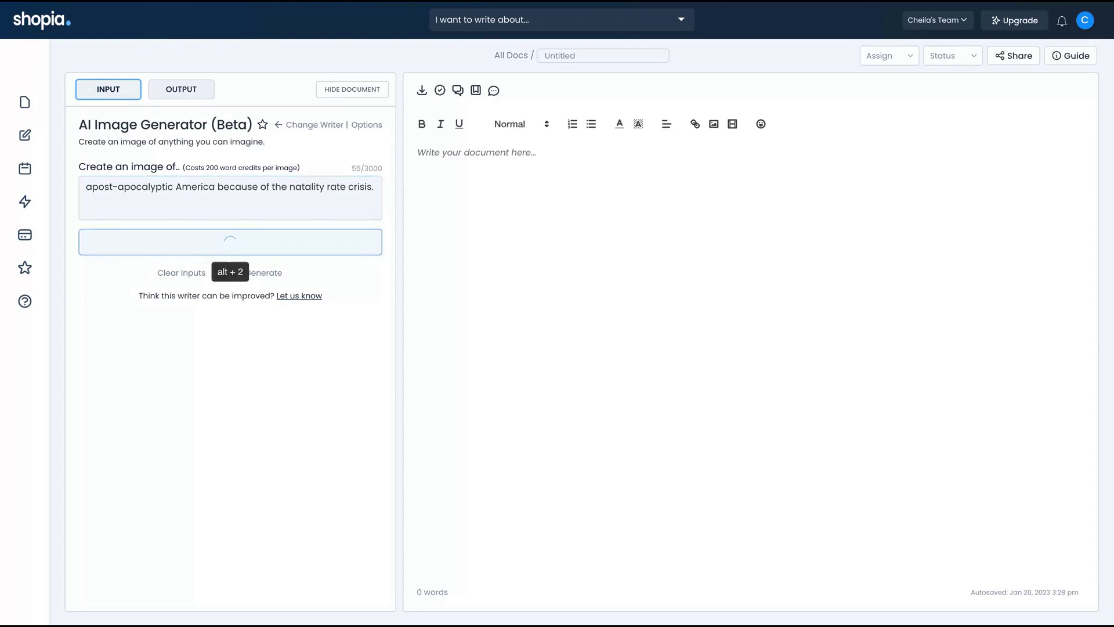
scroll(227, 365, "down", 5)
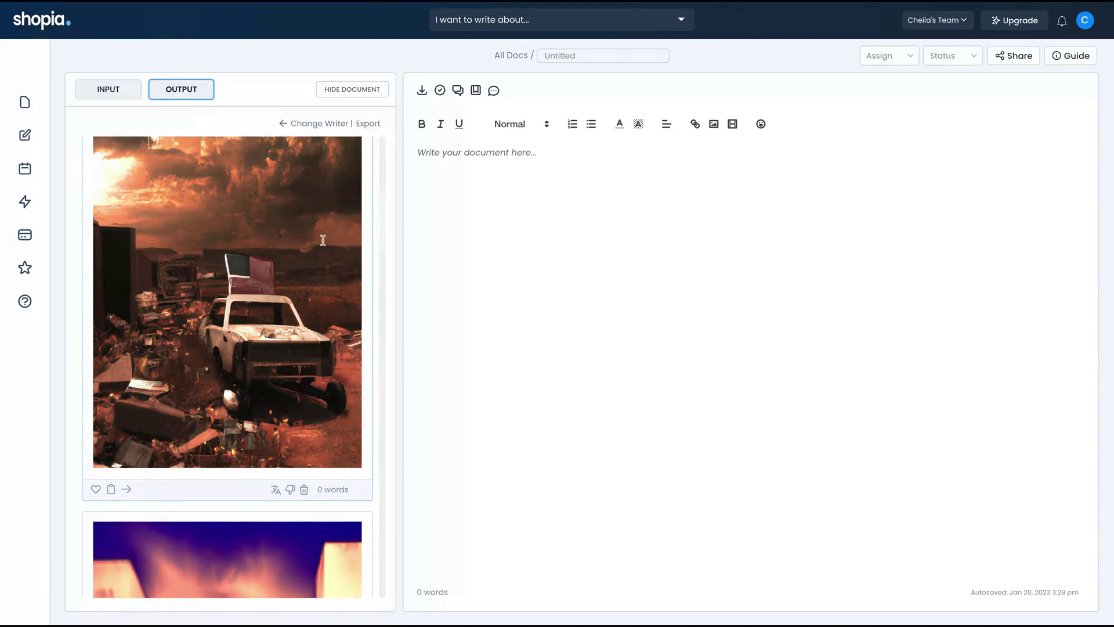
scroll(230, 215, "down", 7)
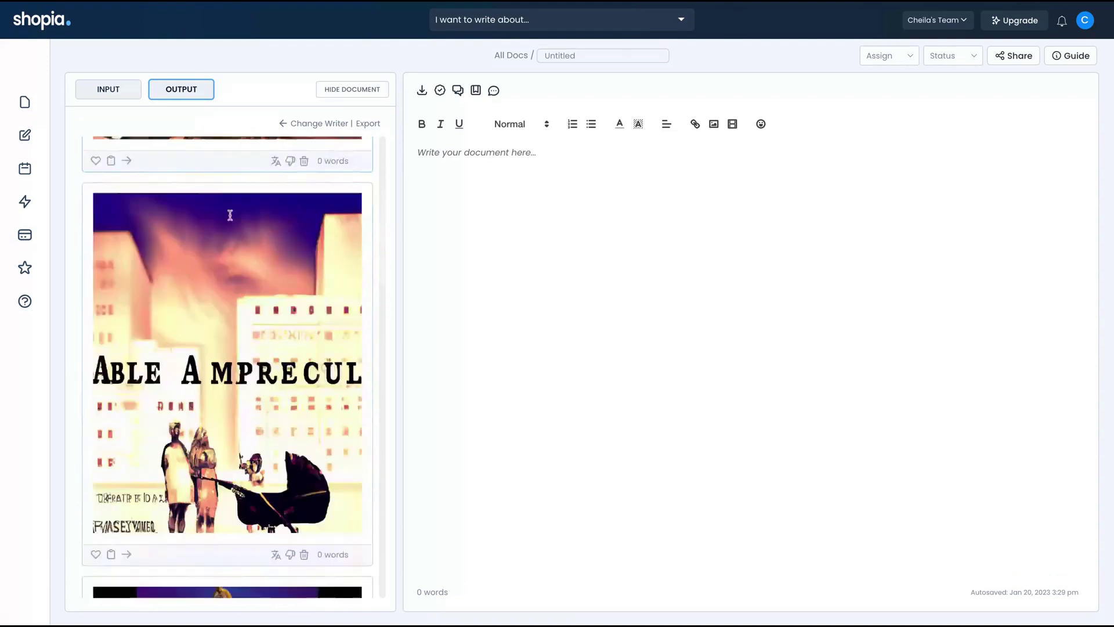
scroll(229, 215, "up", 2)
scroll(230, 215, "down", 3)
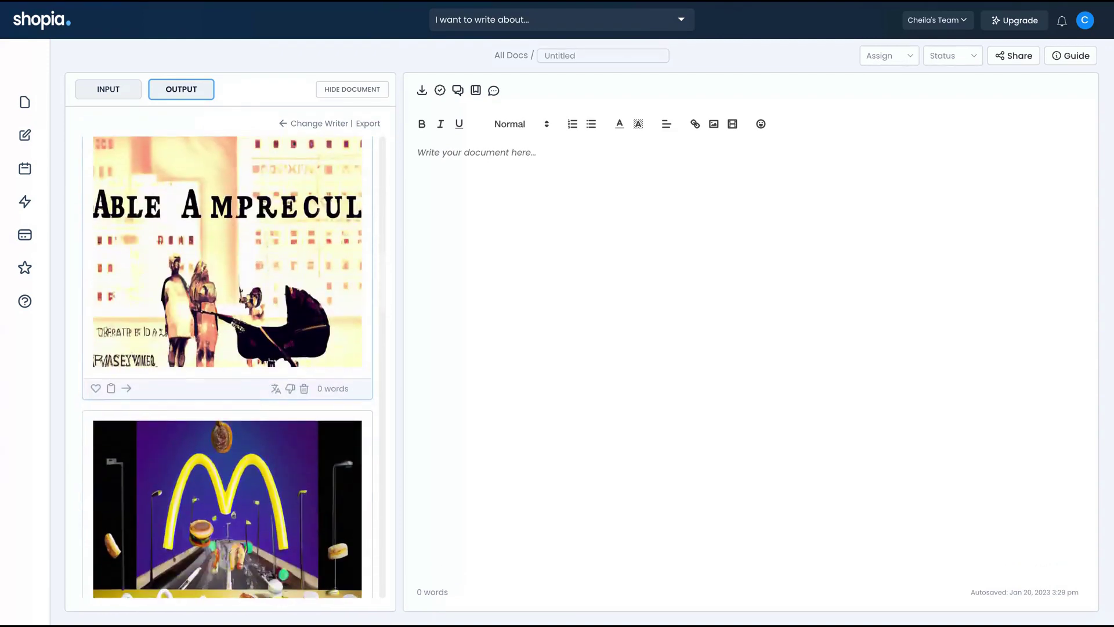
scroll(270, 300, "down", 12)
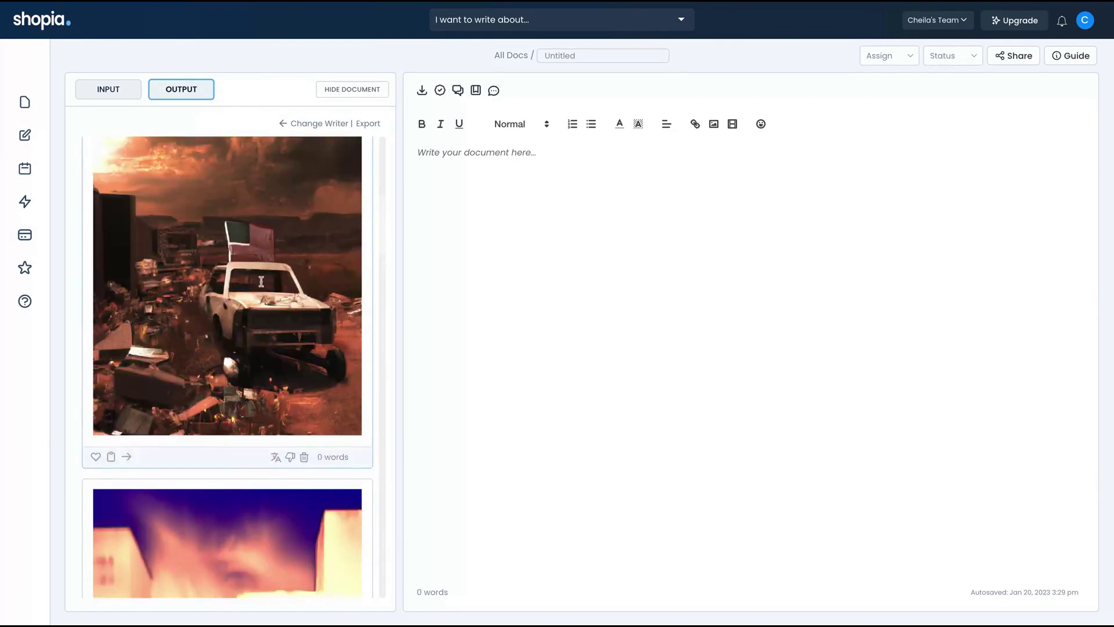
scroll(270, 300, "up", 3)
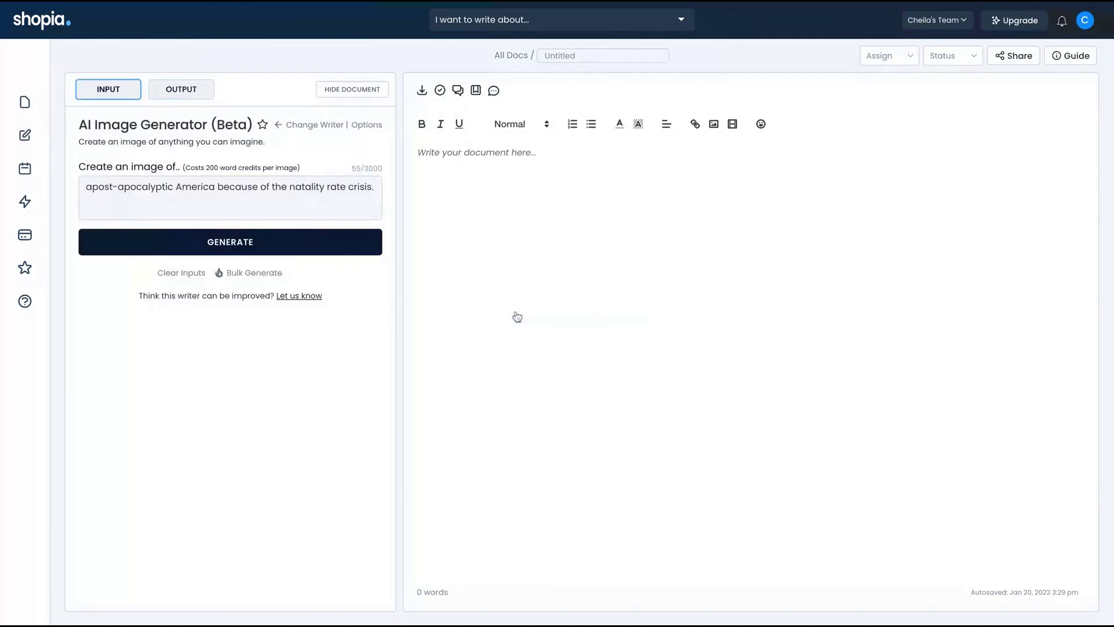
- Cut the Waalaxy text from the document and paste it into Summarize's Text to summarize field
left_click(271, 186)
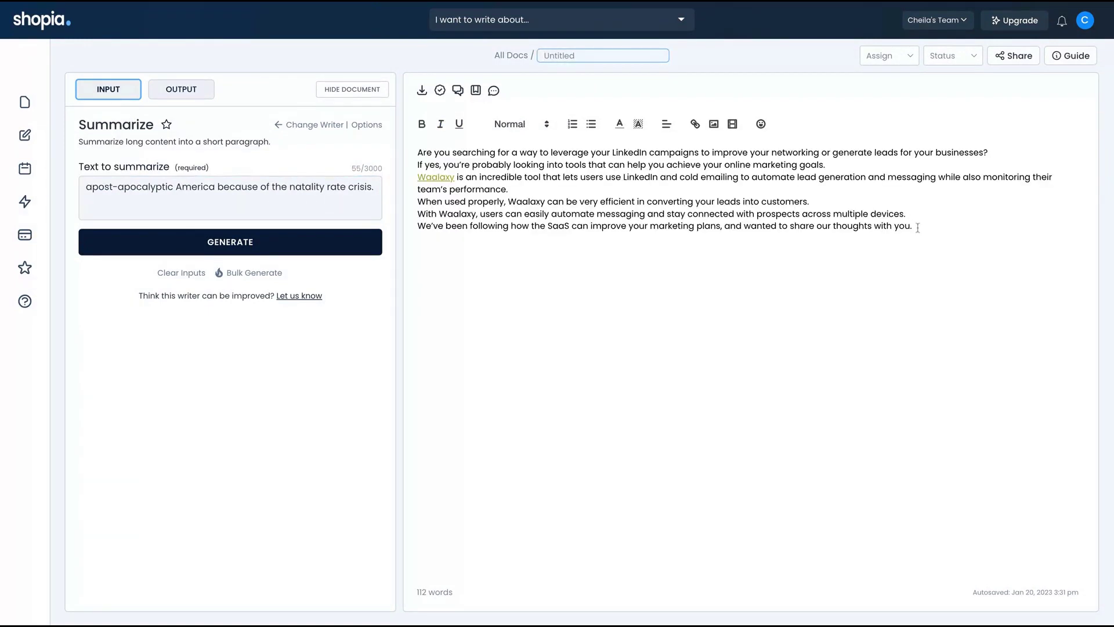
left_click_drag(917, 228, 511, 82)
key("ctrl+c")
key("BackSpace")
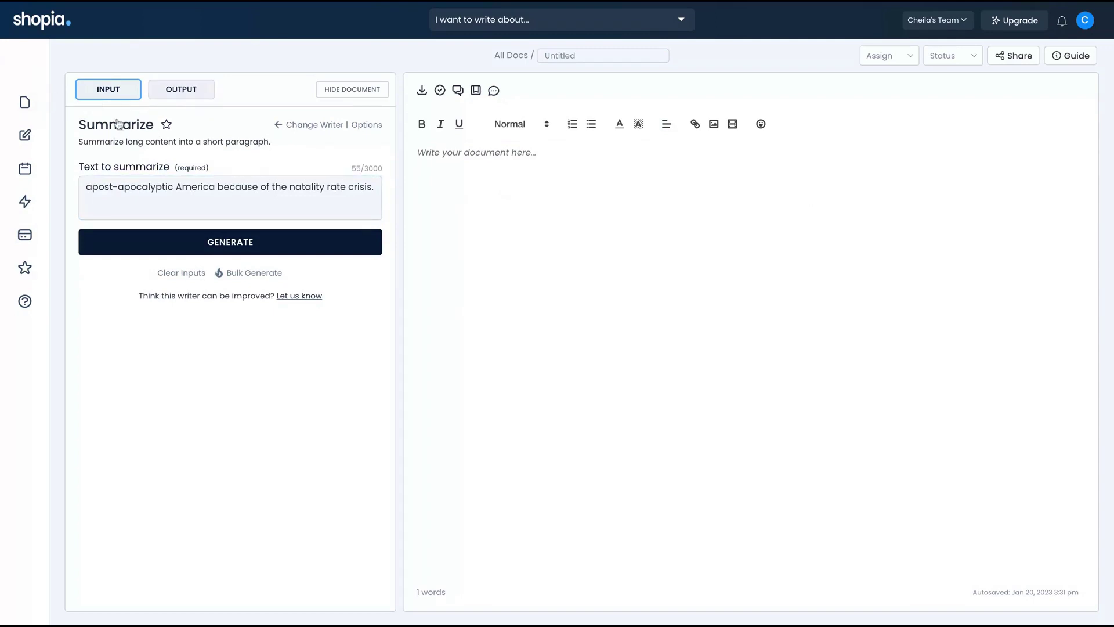
left_click_drag(375, 187, 3, 137)
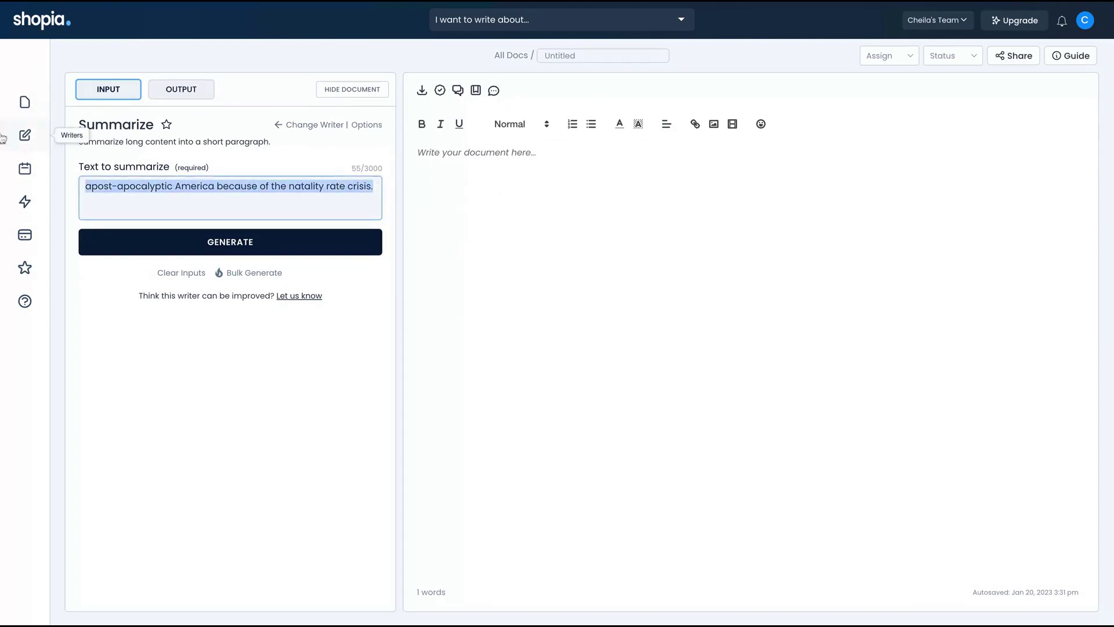
key("ctrl+v")
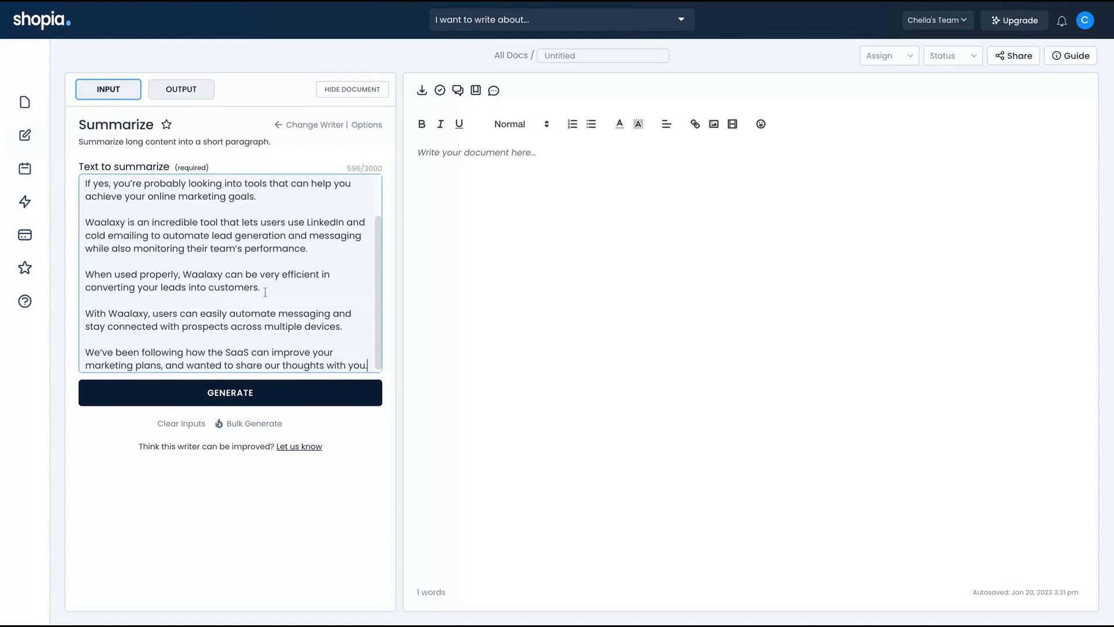
scroll(265, 292, "up", 1)
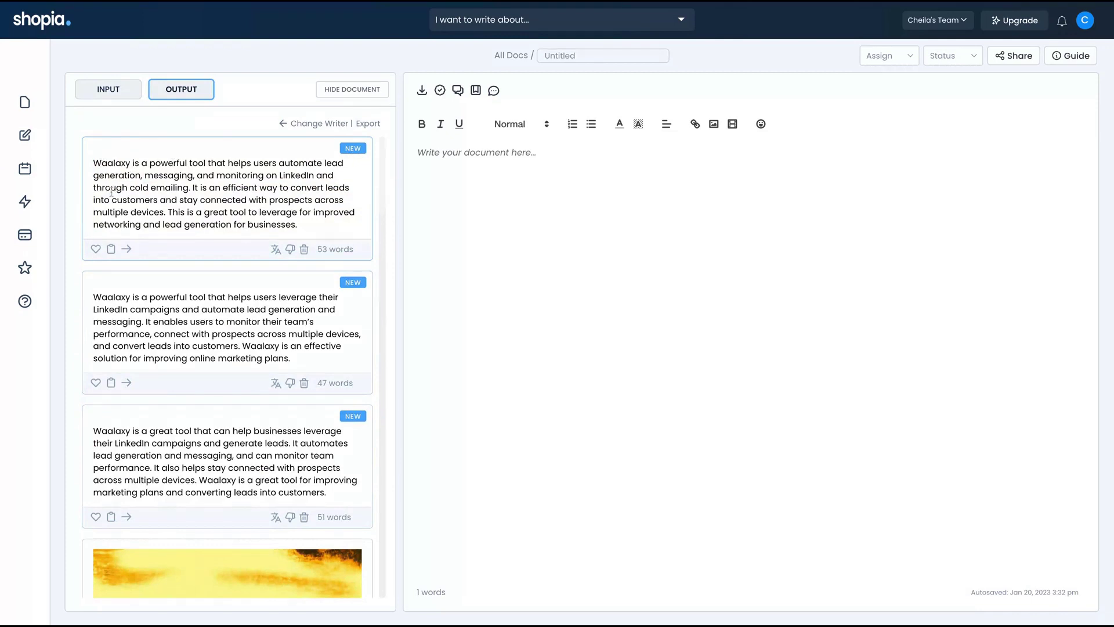
- Insert the 53-word Waalaxy summary into the document and bring up the Ads and Blog writer list
left_click(127, 249)
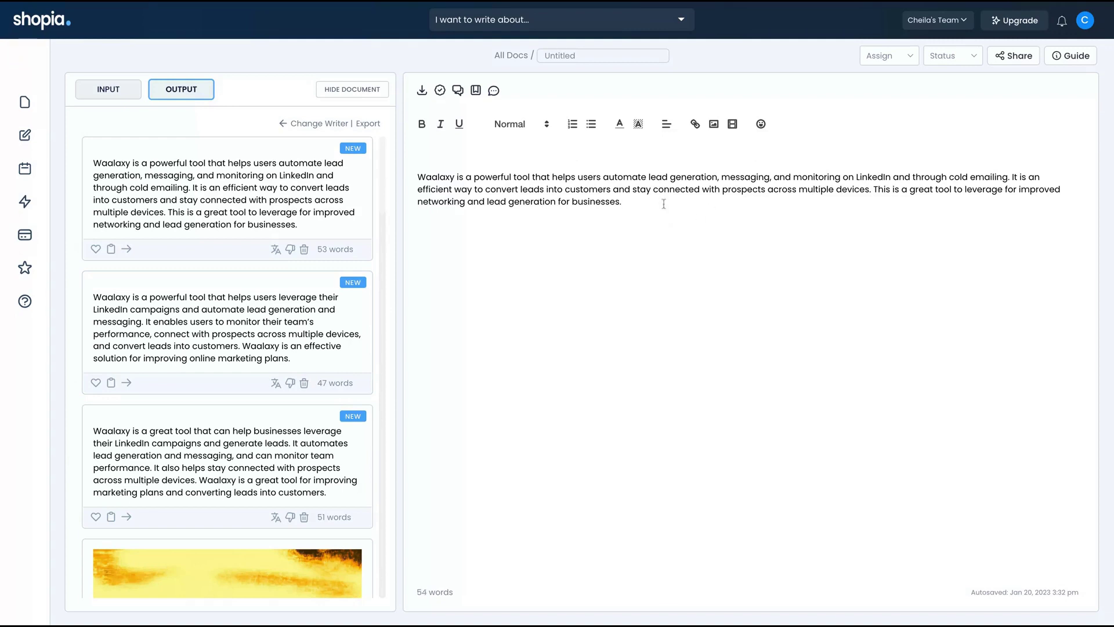
key("Return")
left_click(311, 131)
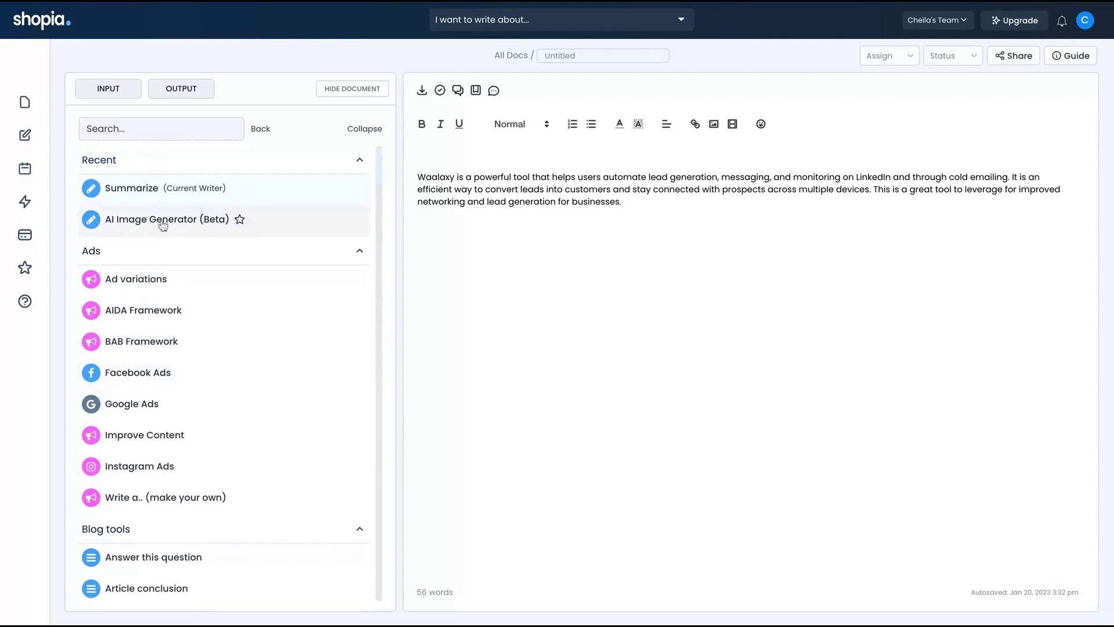
scroll(191, 252, "down", 1)
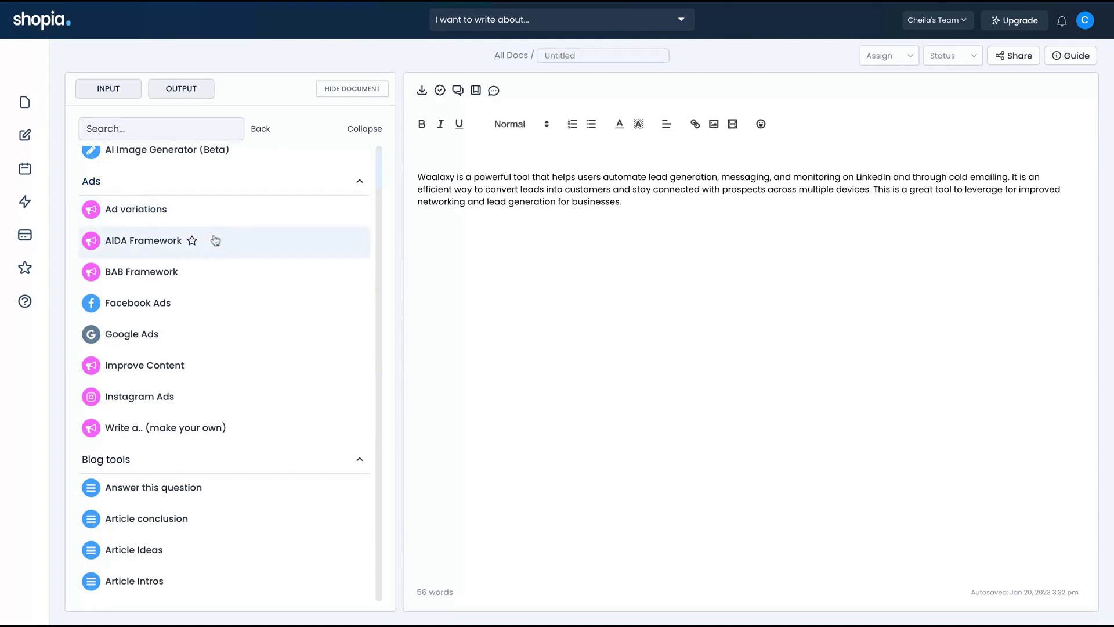
- Switch to Improve Content with the 596-character Waalaxy text as content to improve
scroll(224, 288, "down", 1)
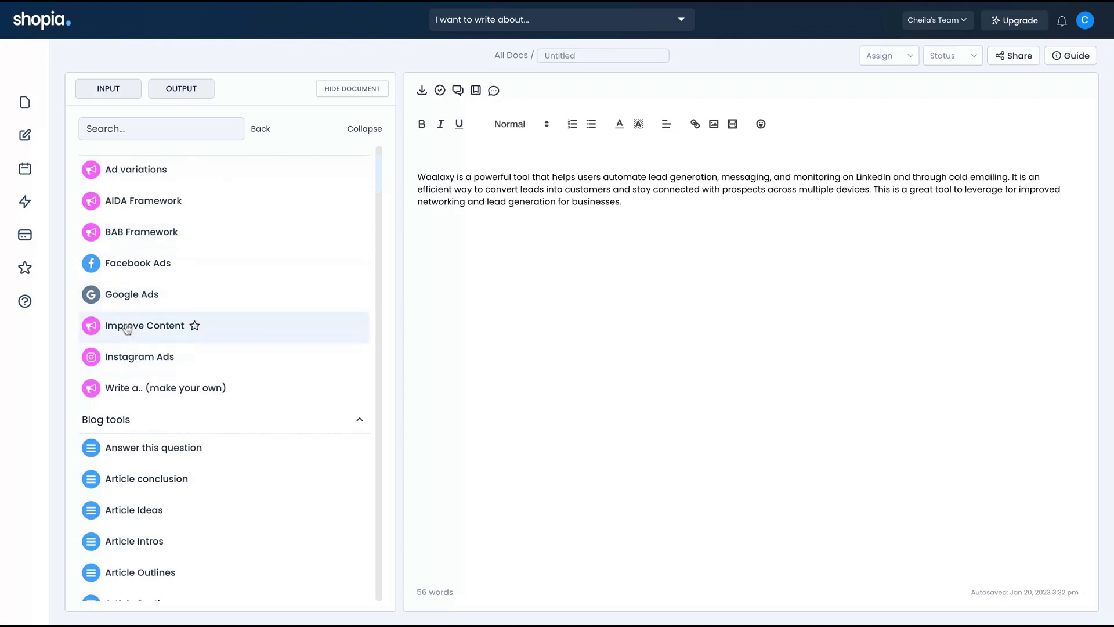
left_click(160, 325)
left_click_drag(674, 189, 401, 187)
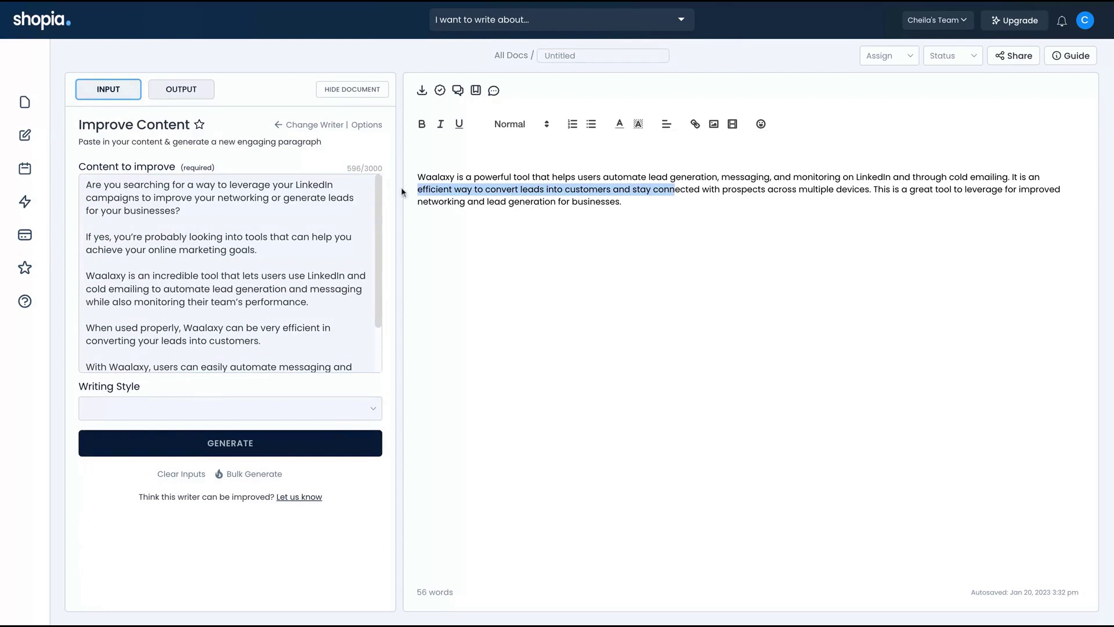
- Generate Professional-style rewrites and insert the 107-word version below the summary
left_click(627, 200)
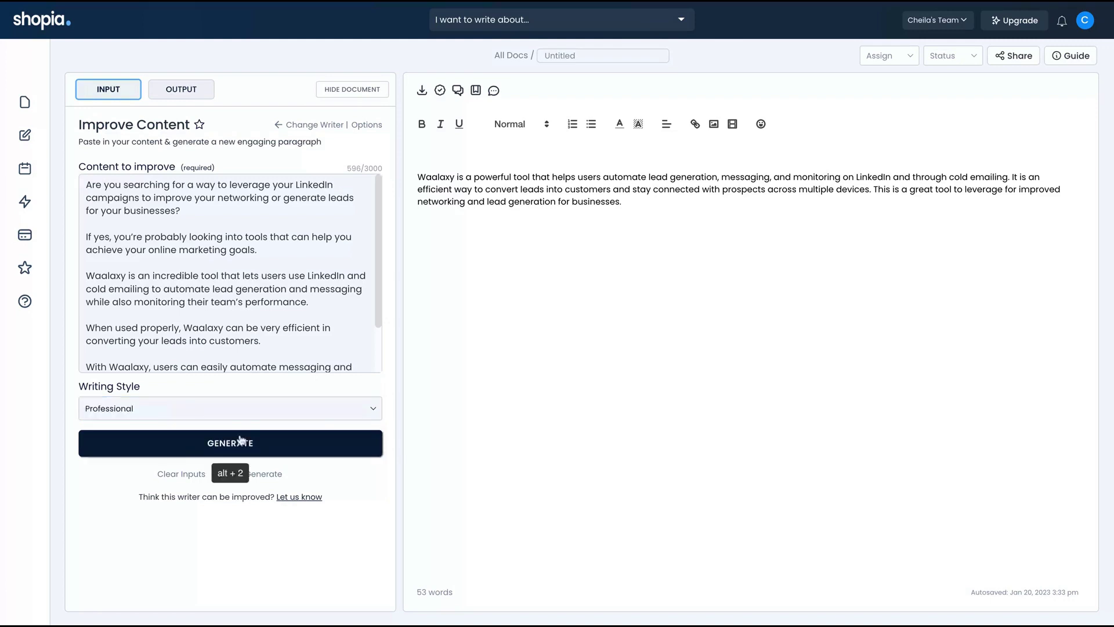
left_click(239, 442)
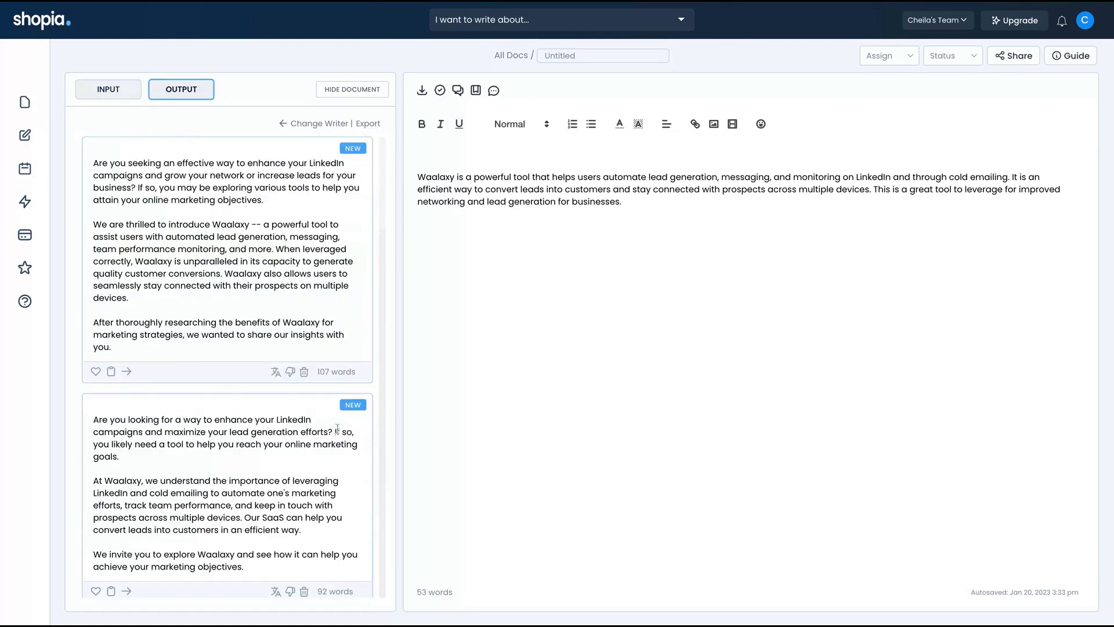
left_click(127, 372)
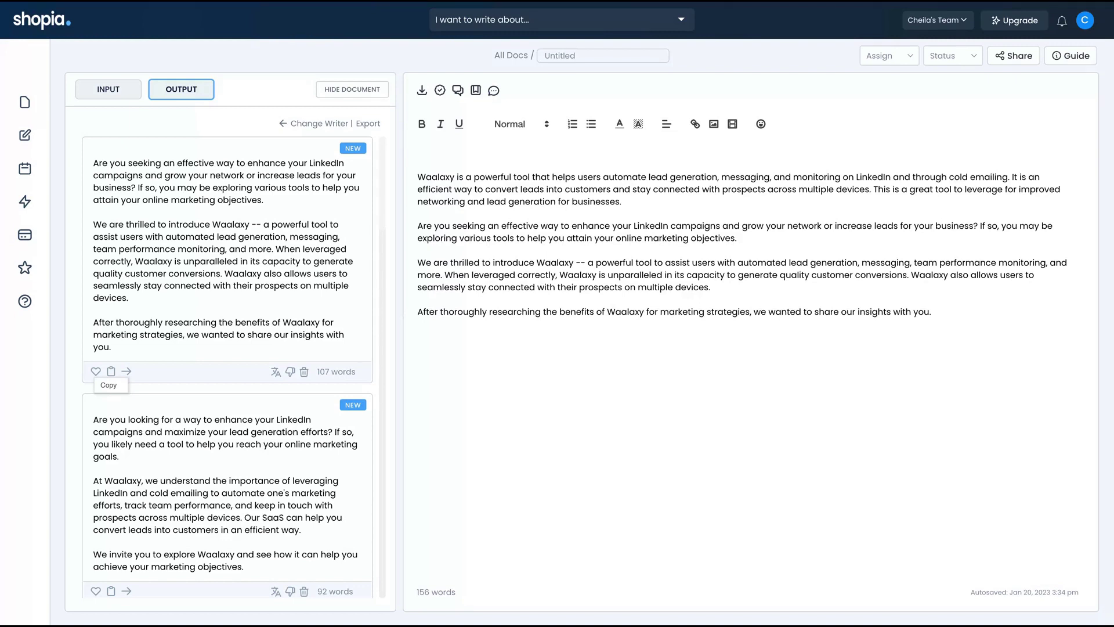
- Ask Shopia AI chat for a paragraph on the importance of LinkedIn marketing, then close the chat
left_click(457, 90)
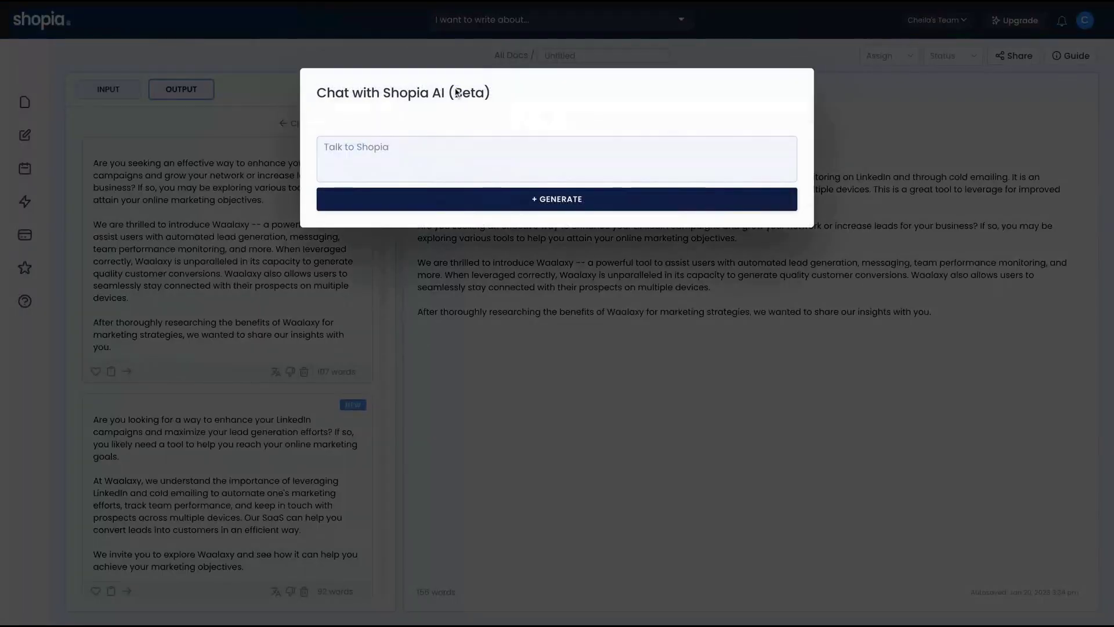
left_click(440, 164)
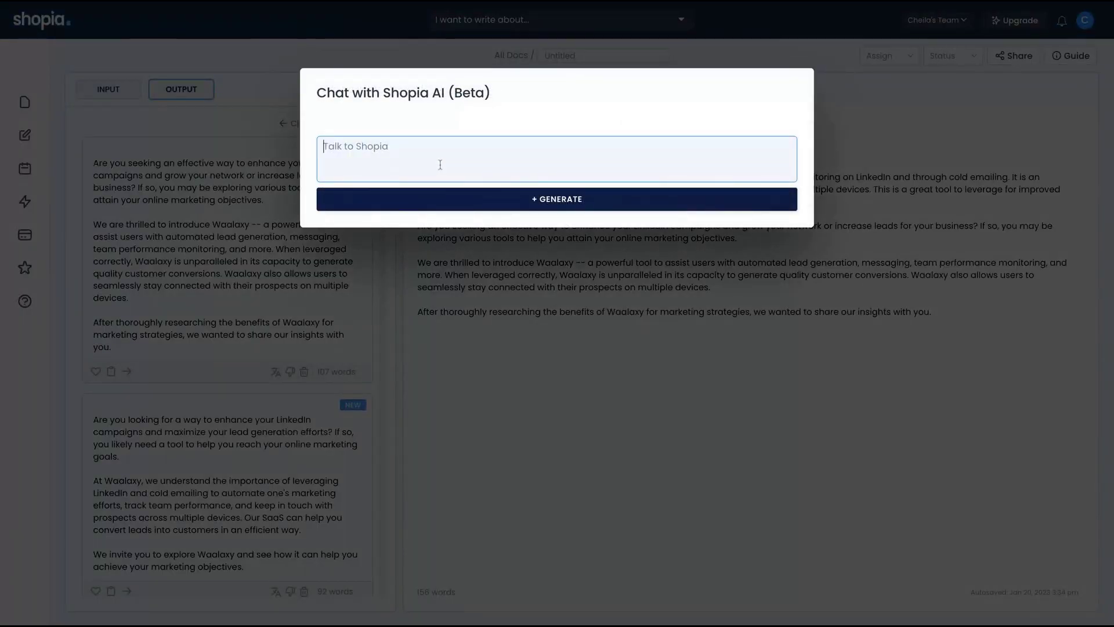
type("Could you create a pa")
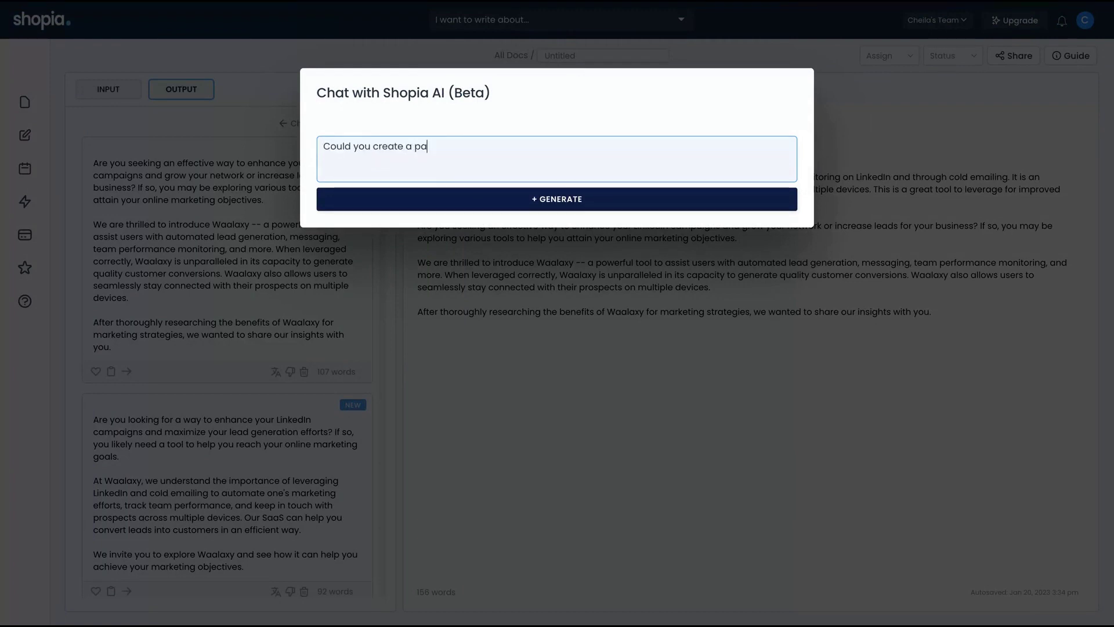
type("ragraph about the importa")
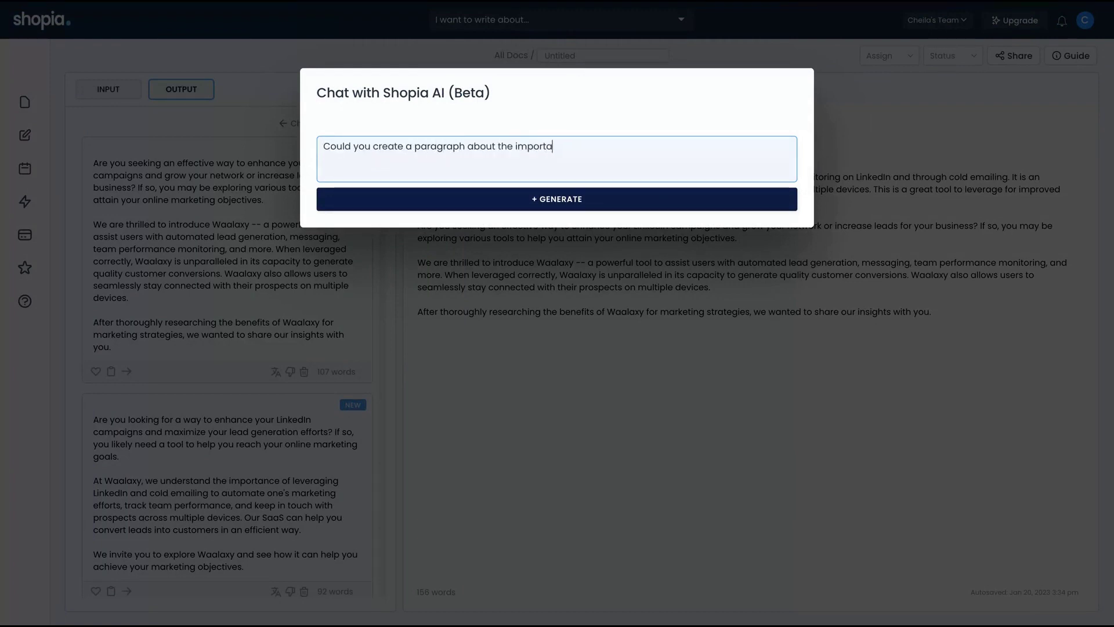
type("nce of linkedin marketing?")
key("Return")
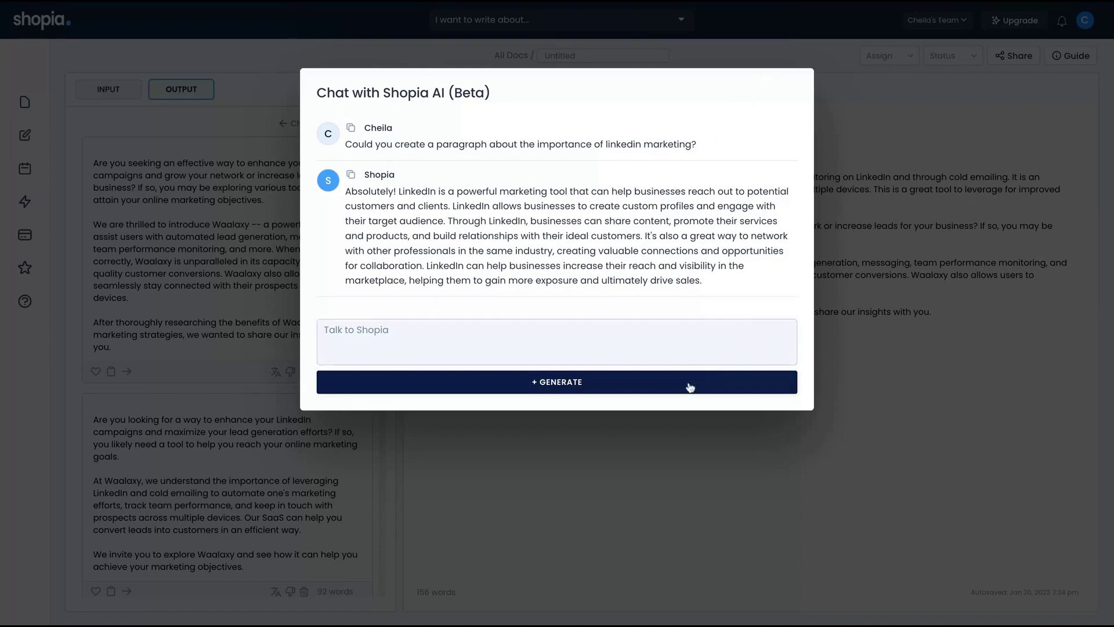
left_click_drag(702, 281, 456, 190)
left_click(930, 261)
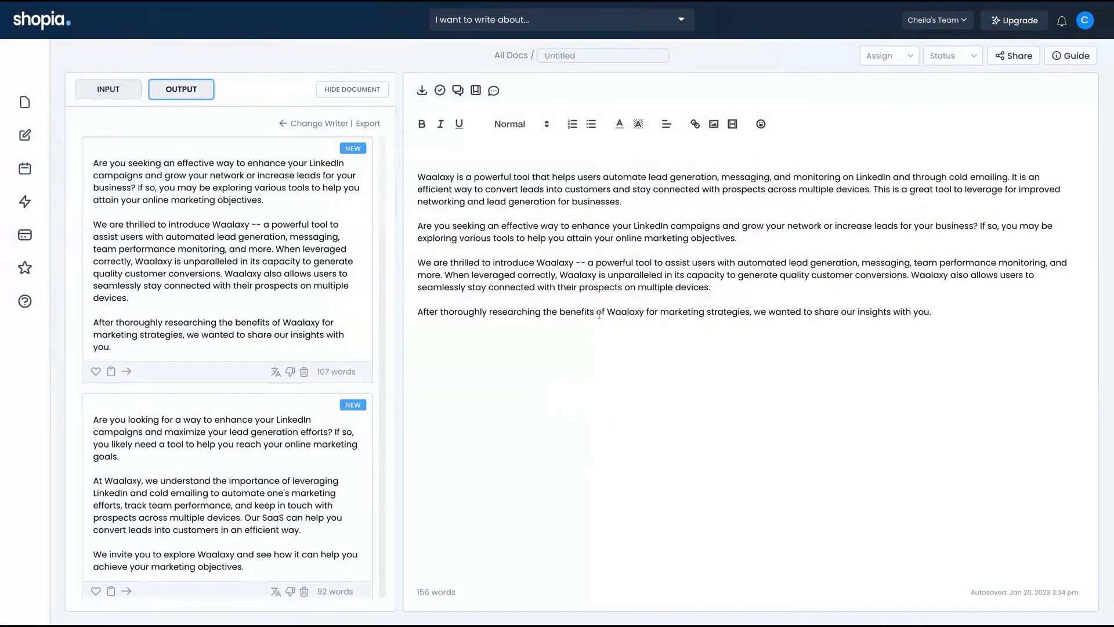
- Run a plagiarism check on the 156-word document and dismiss the 0 score result
left_click(440, 90)
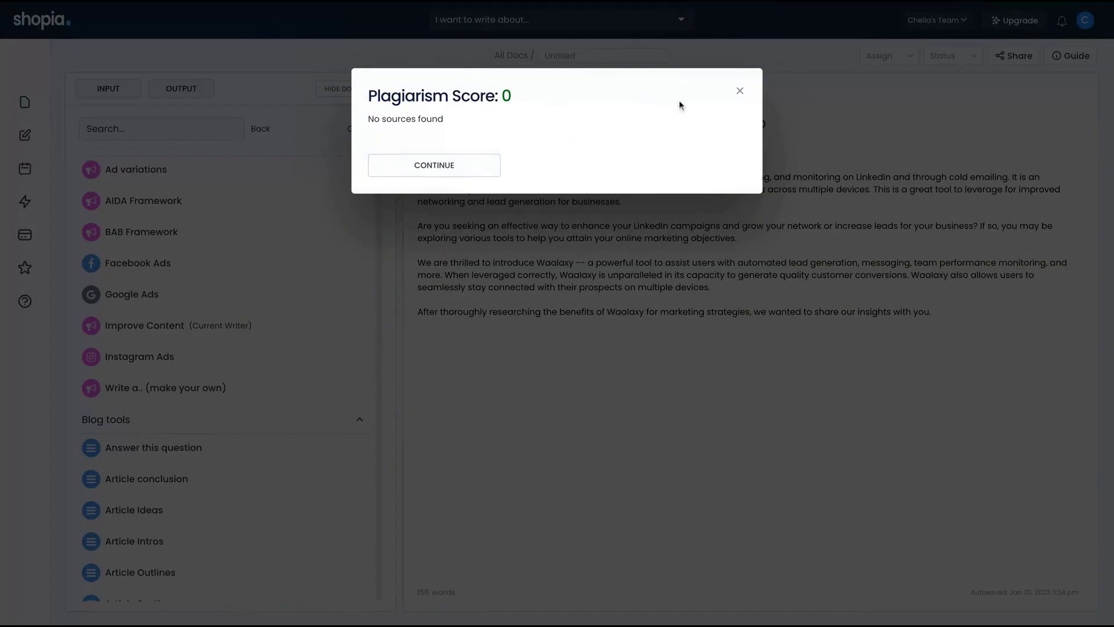
left_click(740, 91)
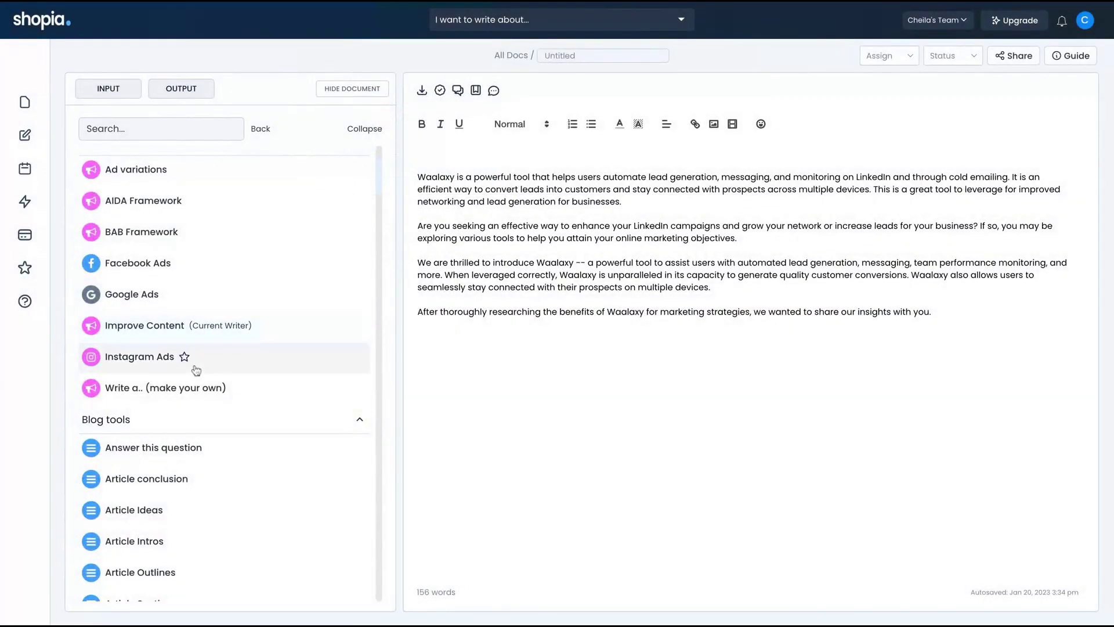
- In the Google Ads writer, enter product name 'Waalaxy' and generate three ad headlines
left_click(141, 307)
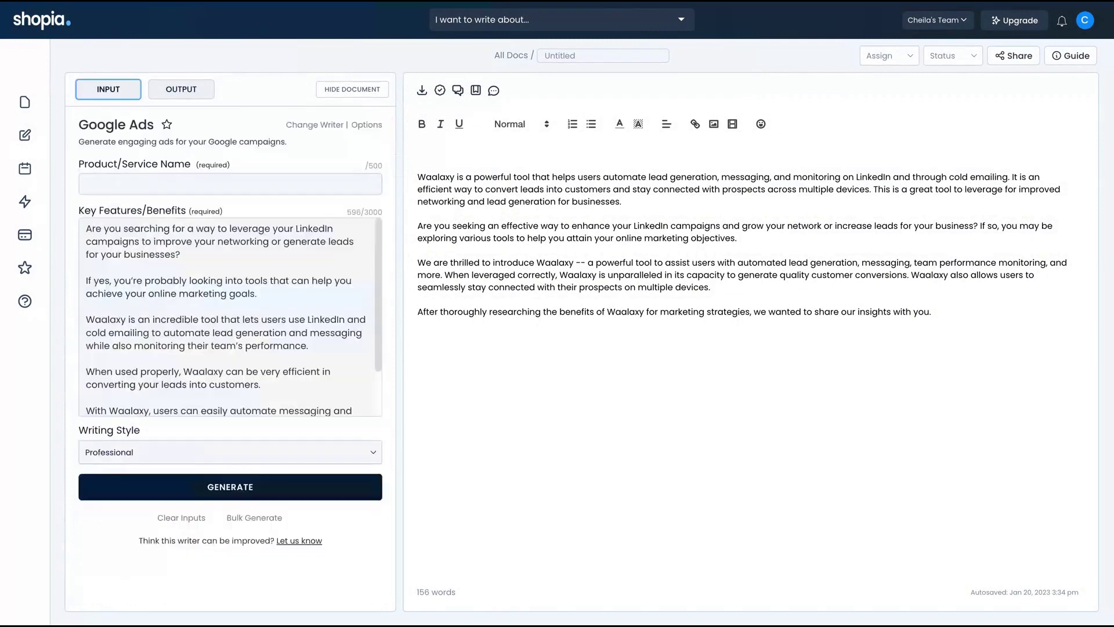
triple_click(83, 244)
left_click(158, 184)
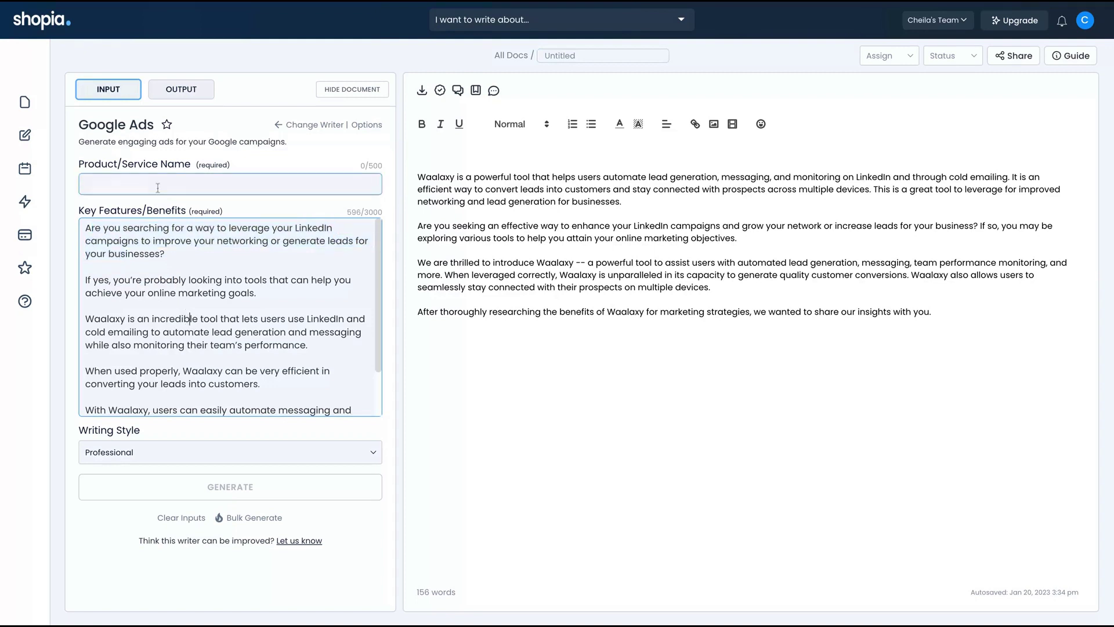
type("Waalaxy")
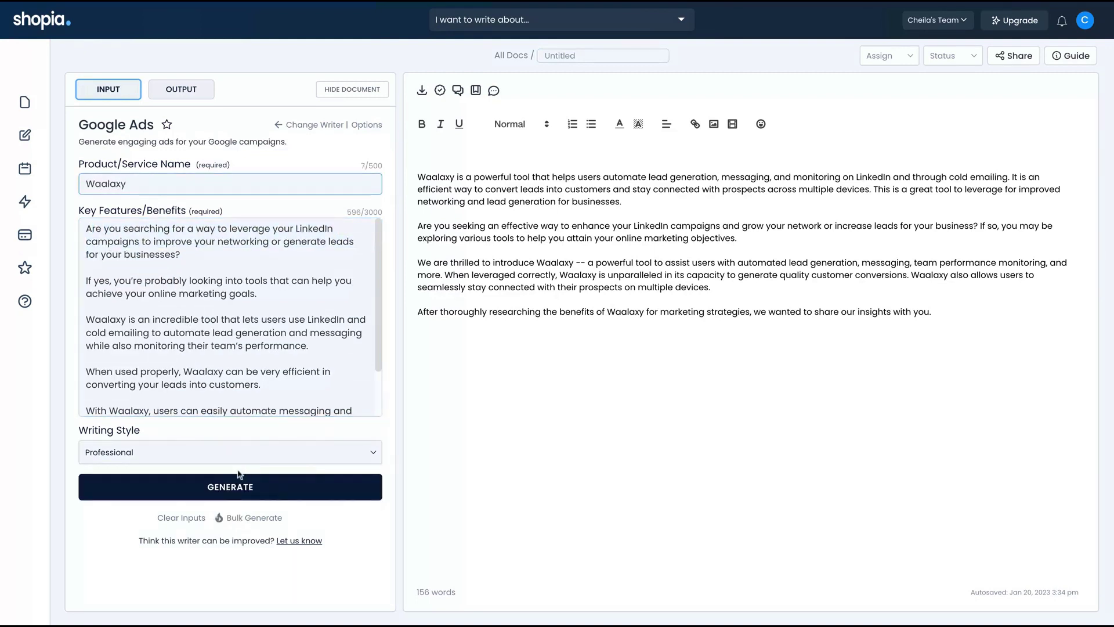
left_click(242, 490)
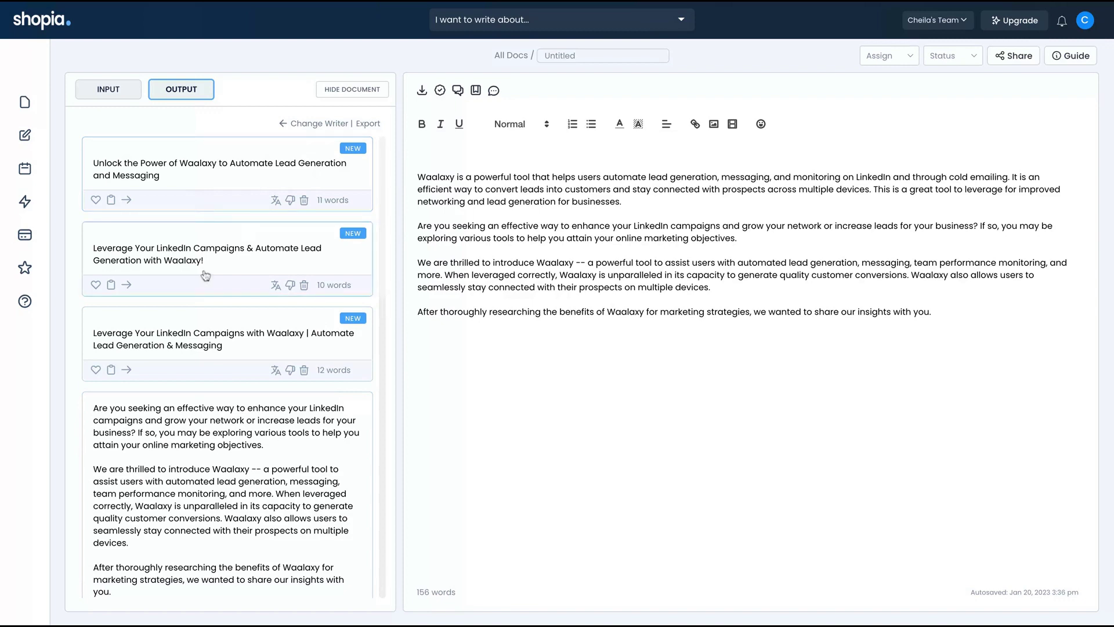
- Return to the writer list and browse down to the Creative writers like Poem and Song Lyrics
left_click(115, 94)
scroll(249, 325, "down", 1)
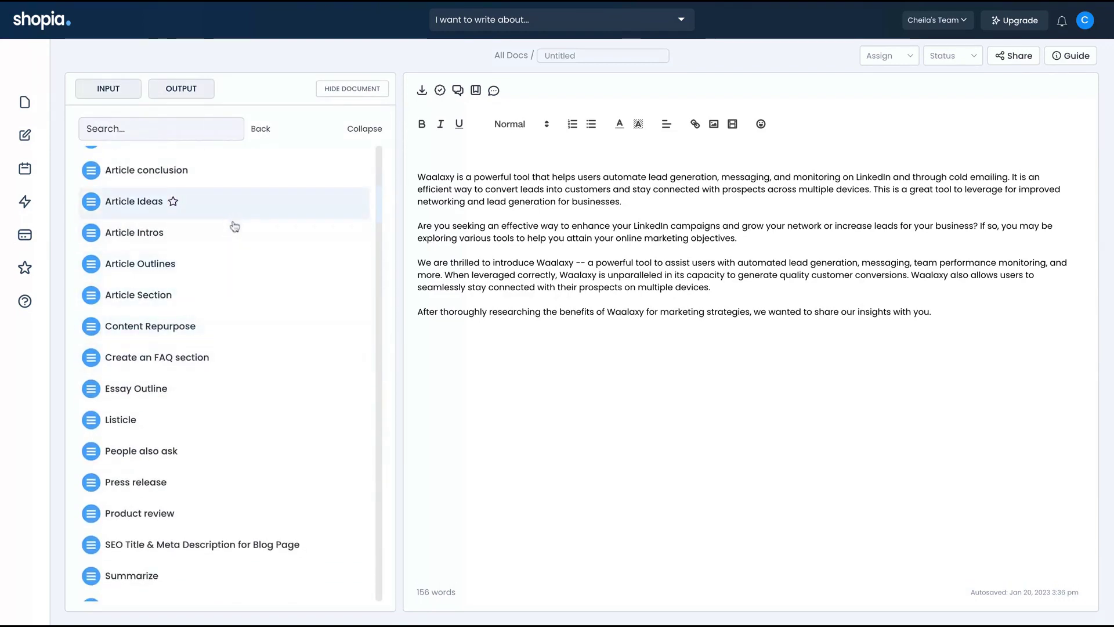
scroll(282, 327, "down", 1)
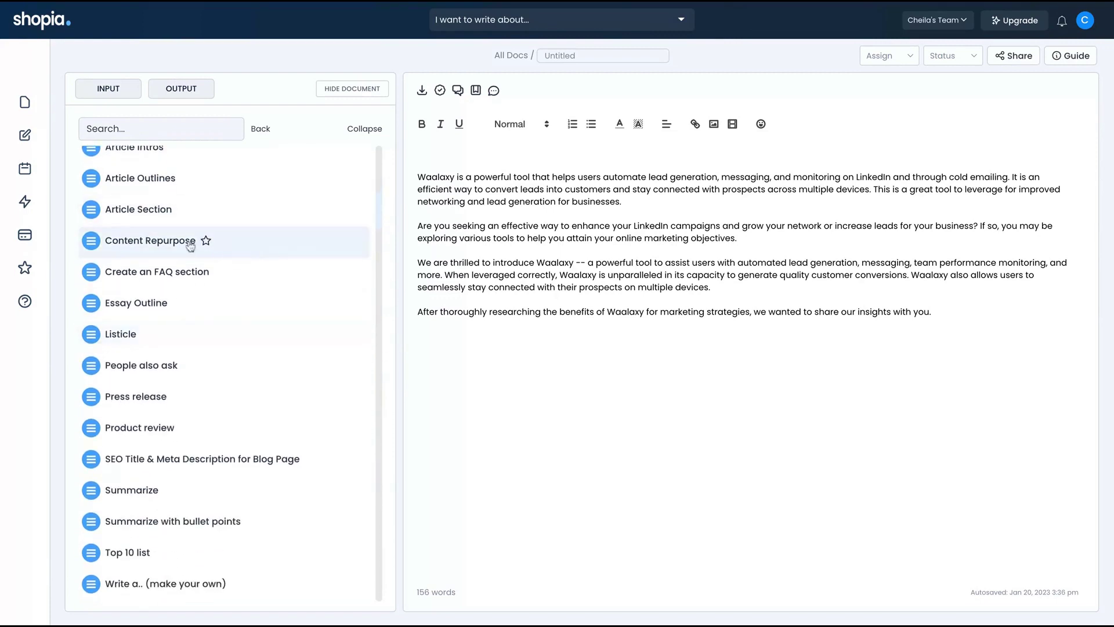
scroll(303, 356, "down", 1)
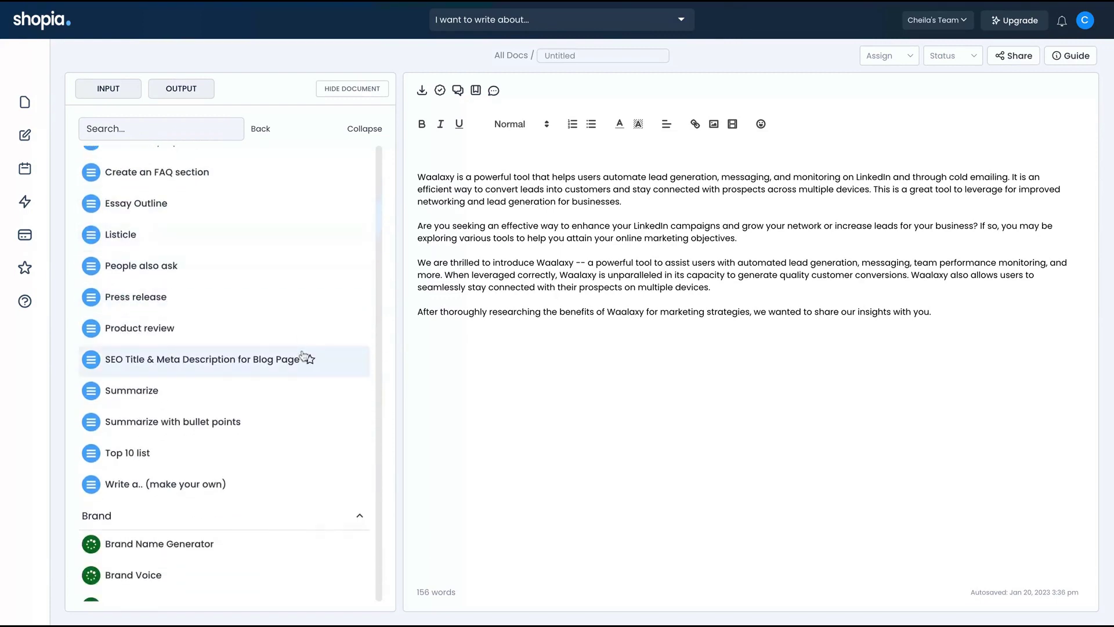
scroll(296, 351, "down", 1)
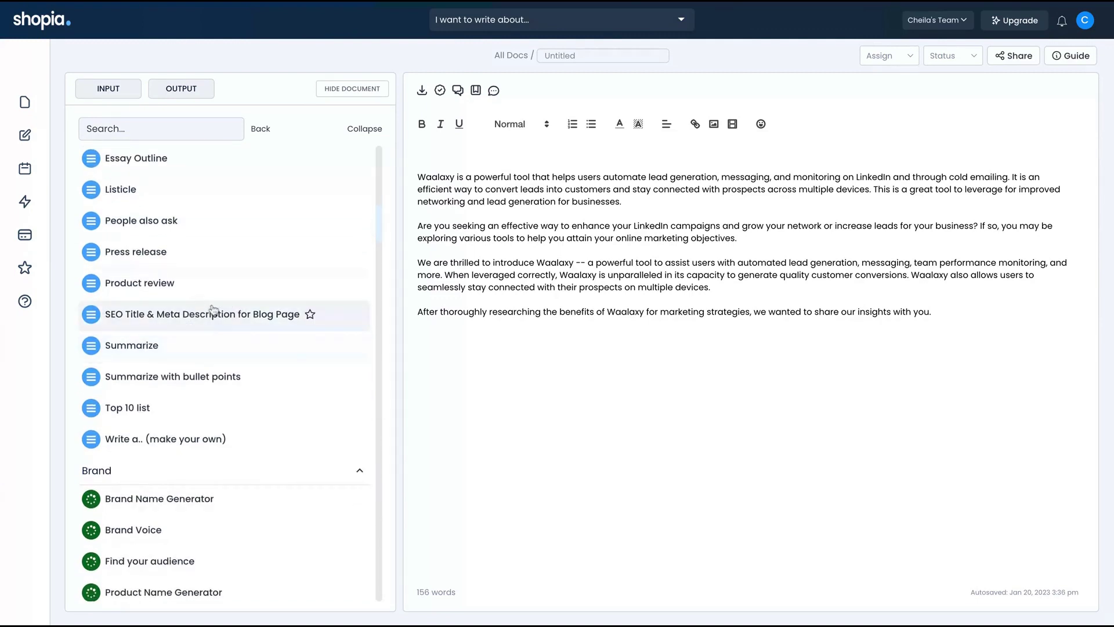
scroll(231, 322, "down", 2)
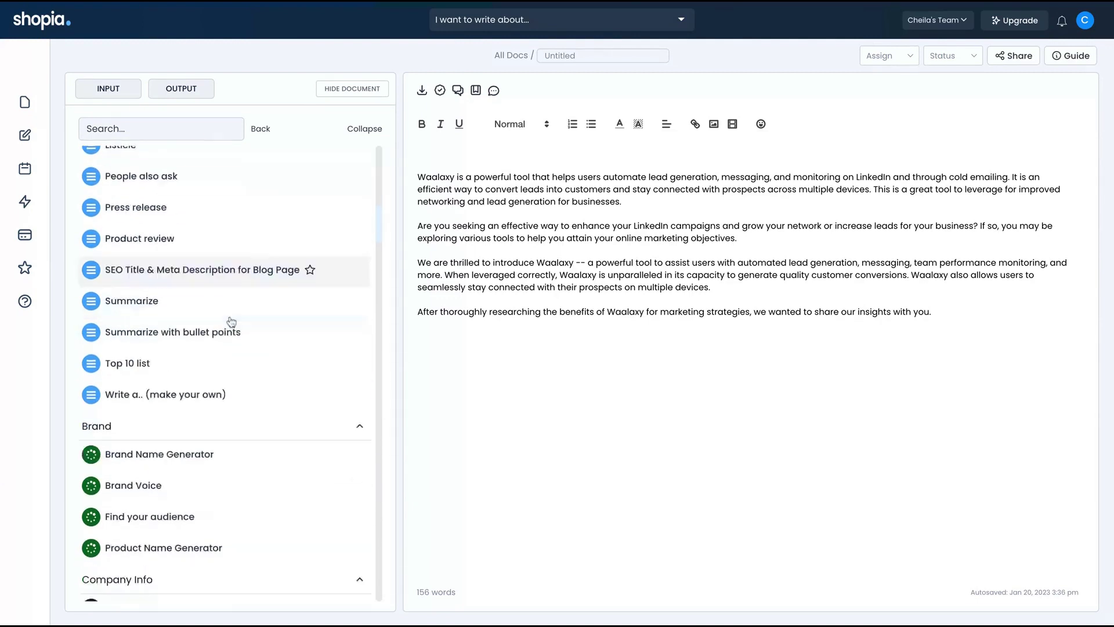
scroll(269, 386, "down", 3)
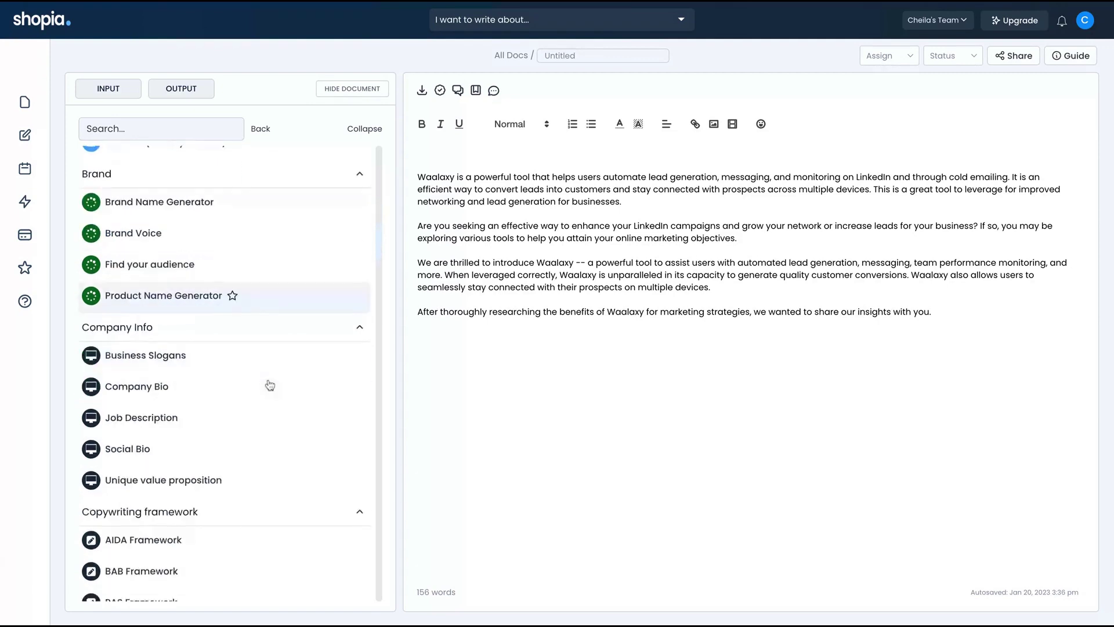
scroll(265, 355, "down", 4)
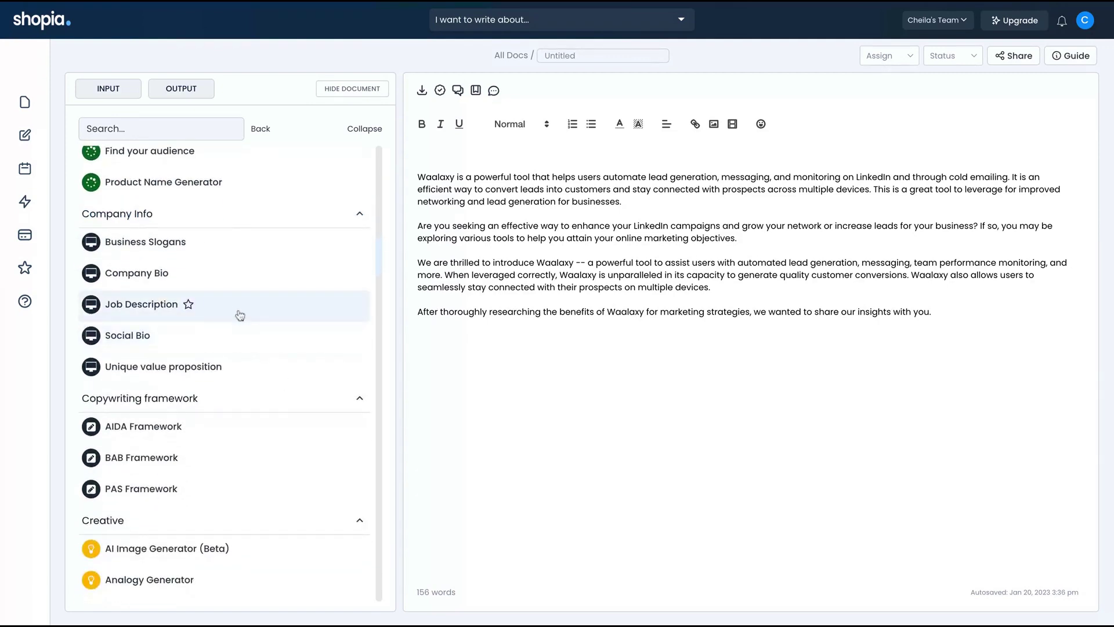
scroll(244, 325, "down", 2)
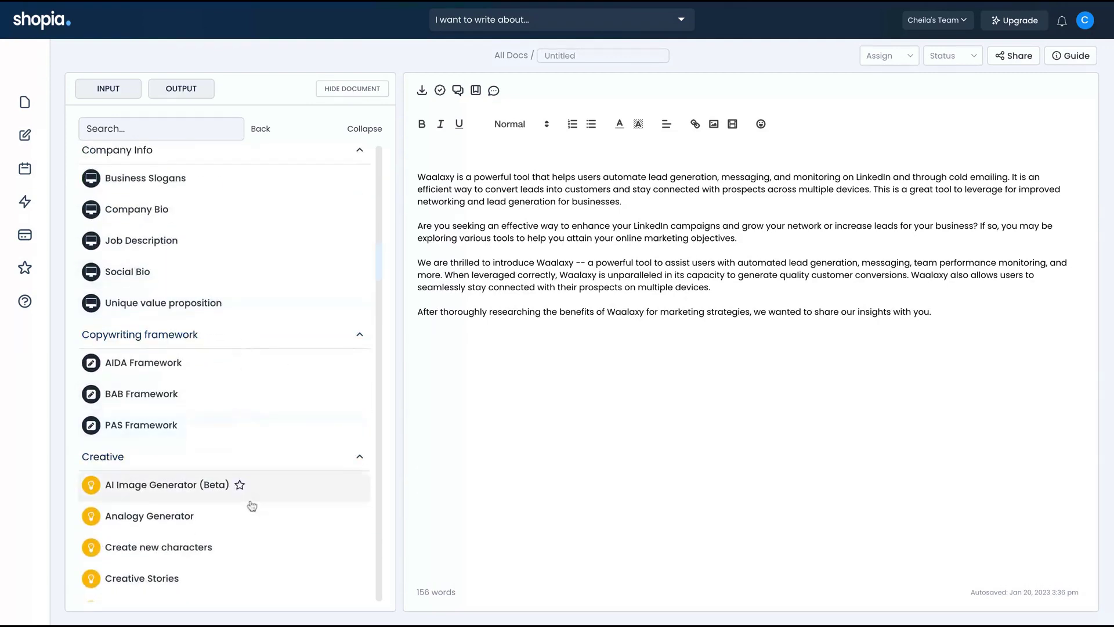
scroll(250, 509, "down", 7)
scroll(253, 513, "down", 1)
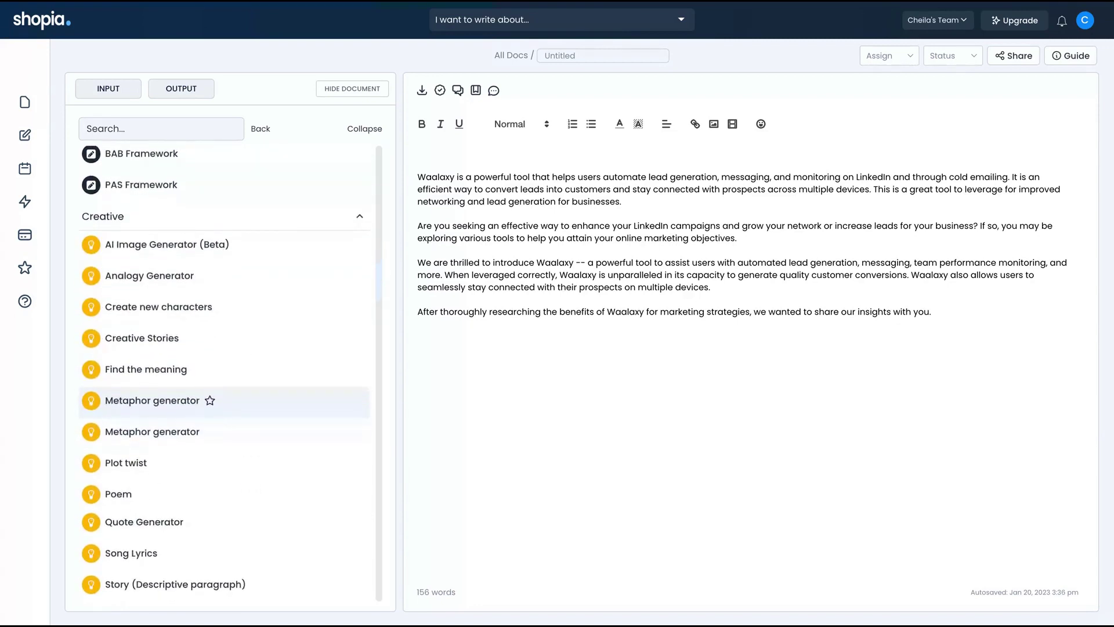
scroll(263, 357, "down", 2)
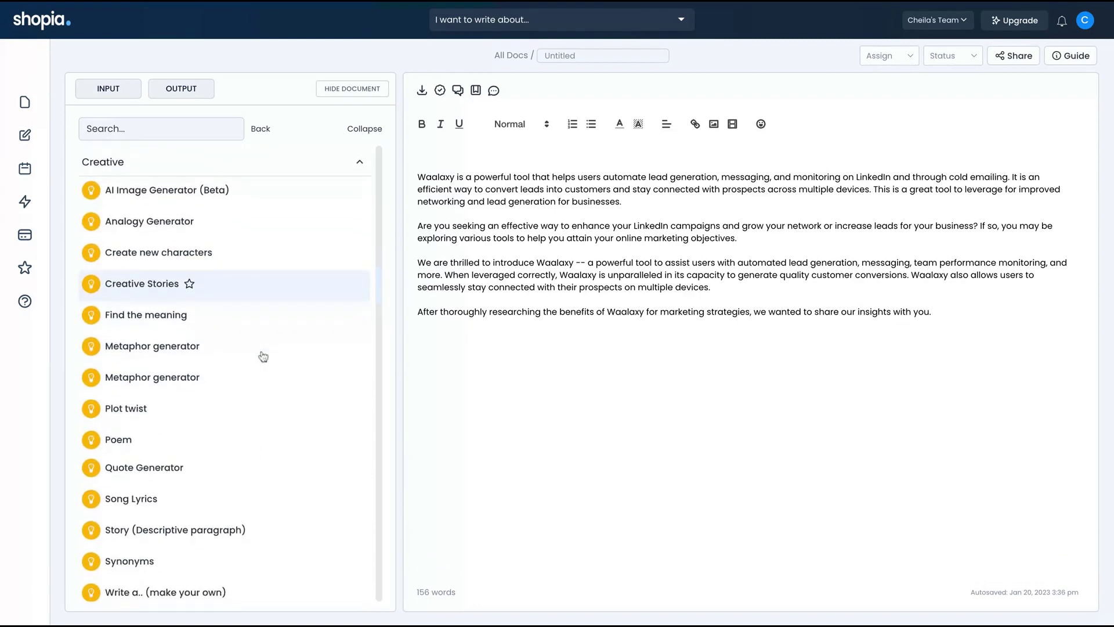
scroll(276, 351, "down", 2)
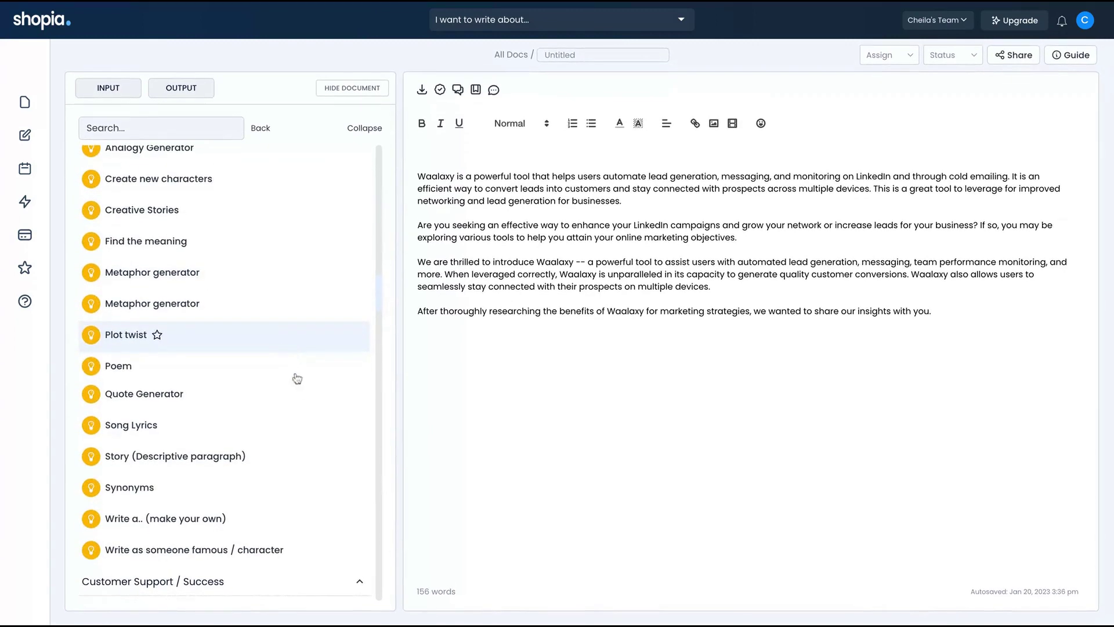
- Clear the document and generate Waalaxy promotional quotes with the Quote Generator writer
left_click(138, 401)
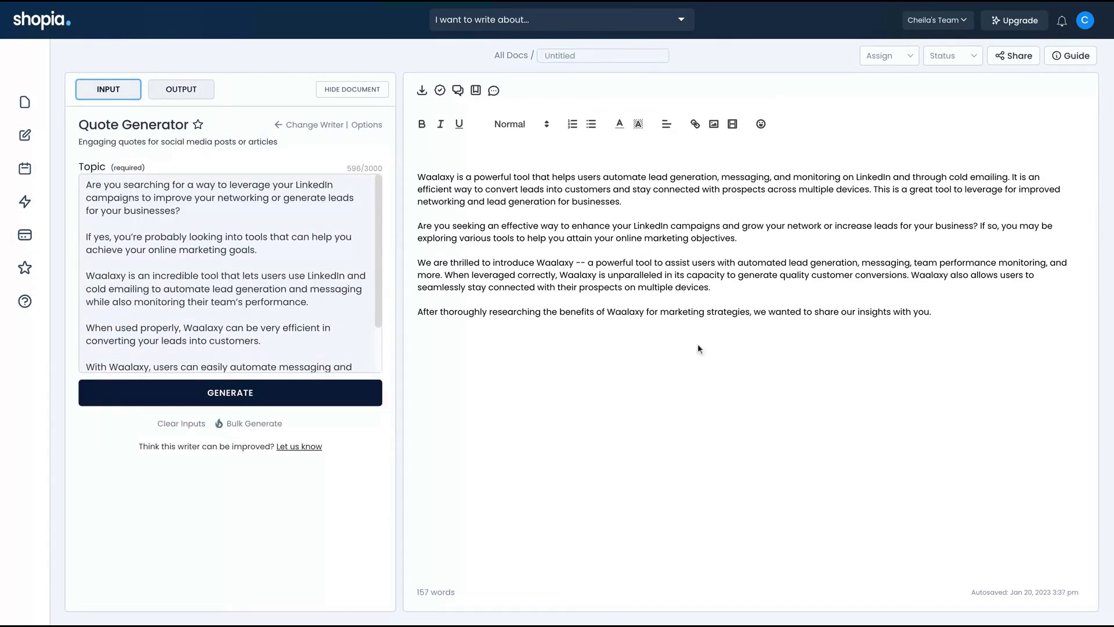
key("ctrl+a")
key("Delete")
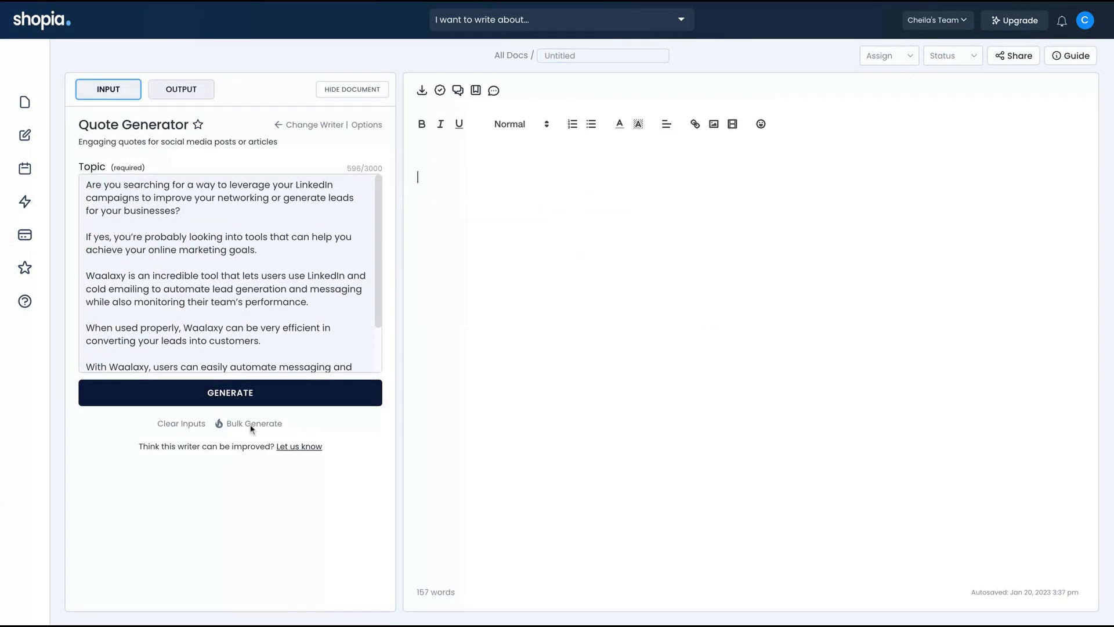
left_click(231, 393)
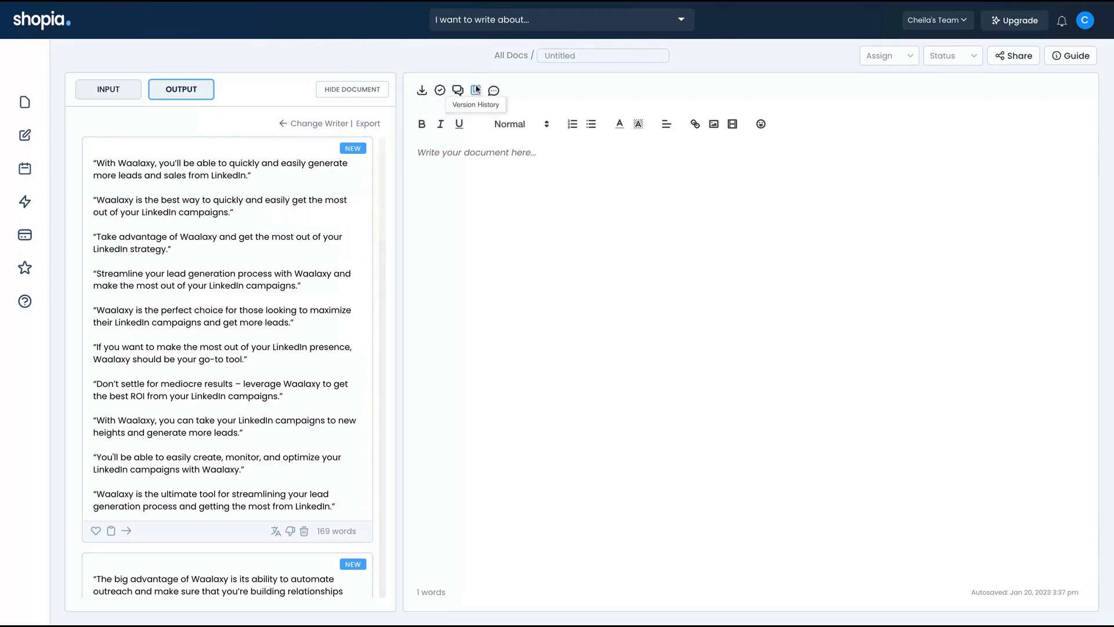
left_click(423, 90)
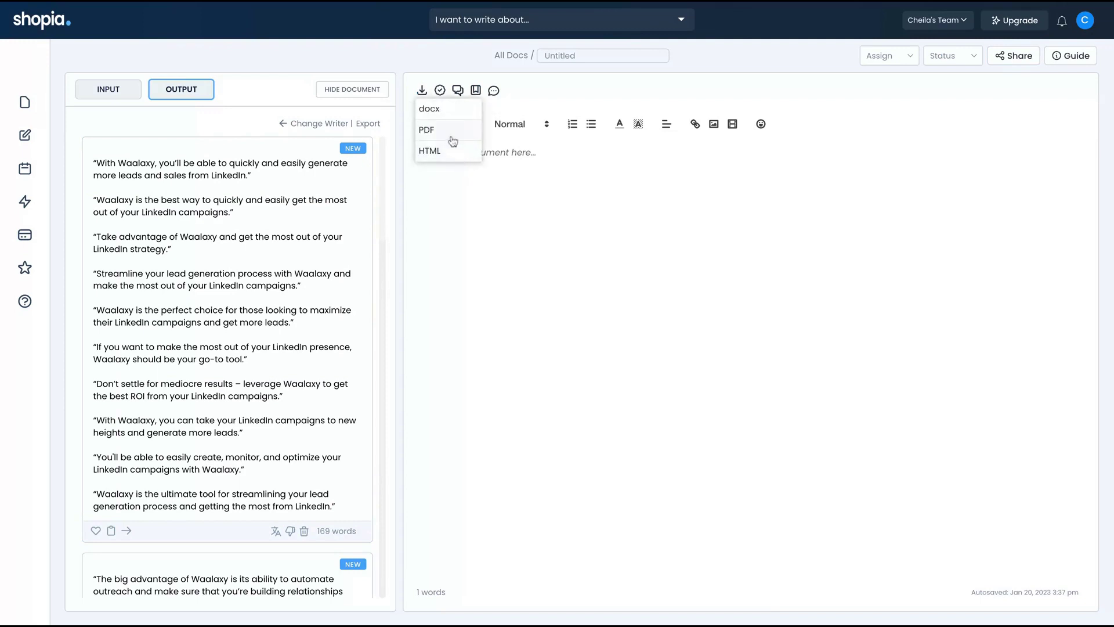
left_click(565, 170)
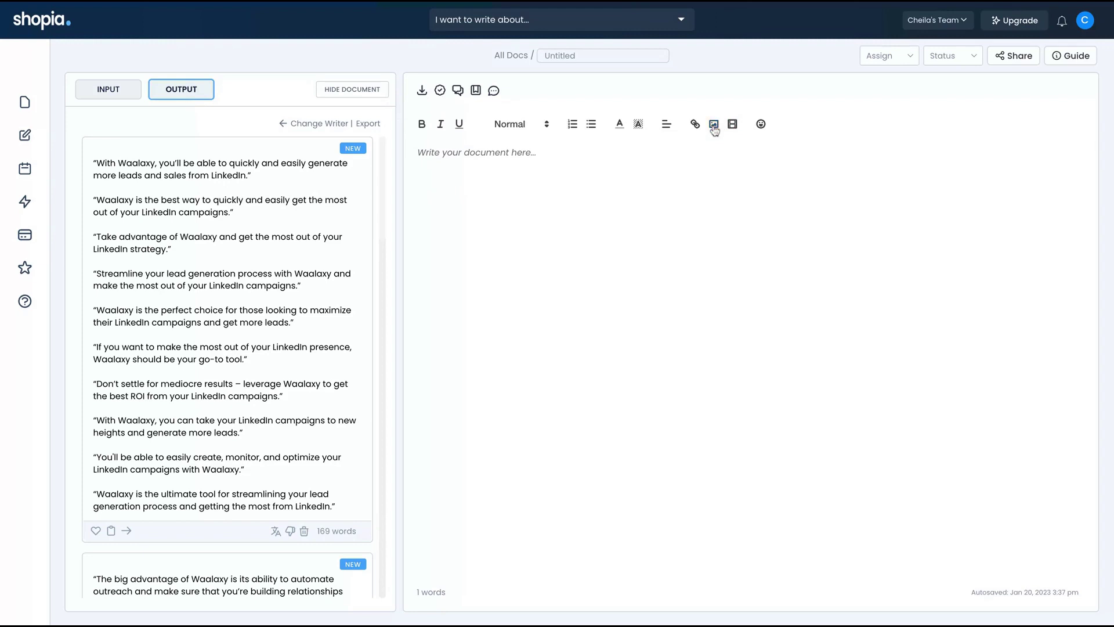
- Browse the Integrations page's Zapier connections (WordPress, Google Docs, Shopify) and ready-made Zaps
left_click(25, 202)
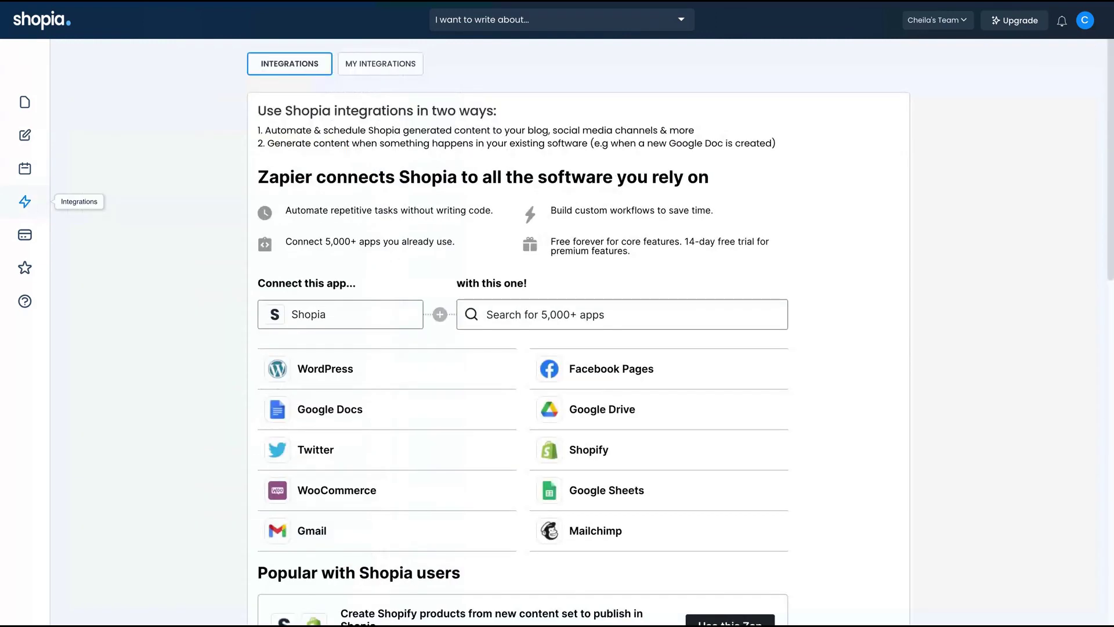
scroll(178, 260, "down", 2)
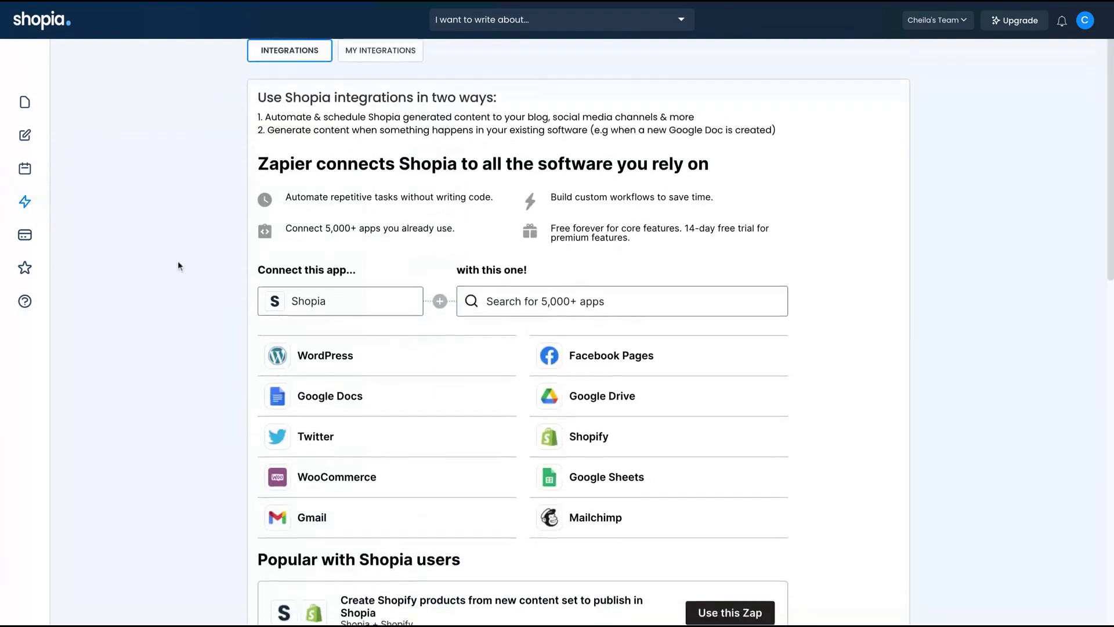
scroll(292, 311, "down", 3)
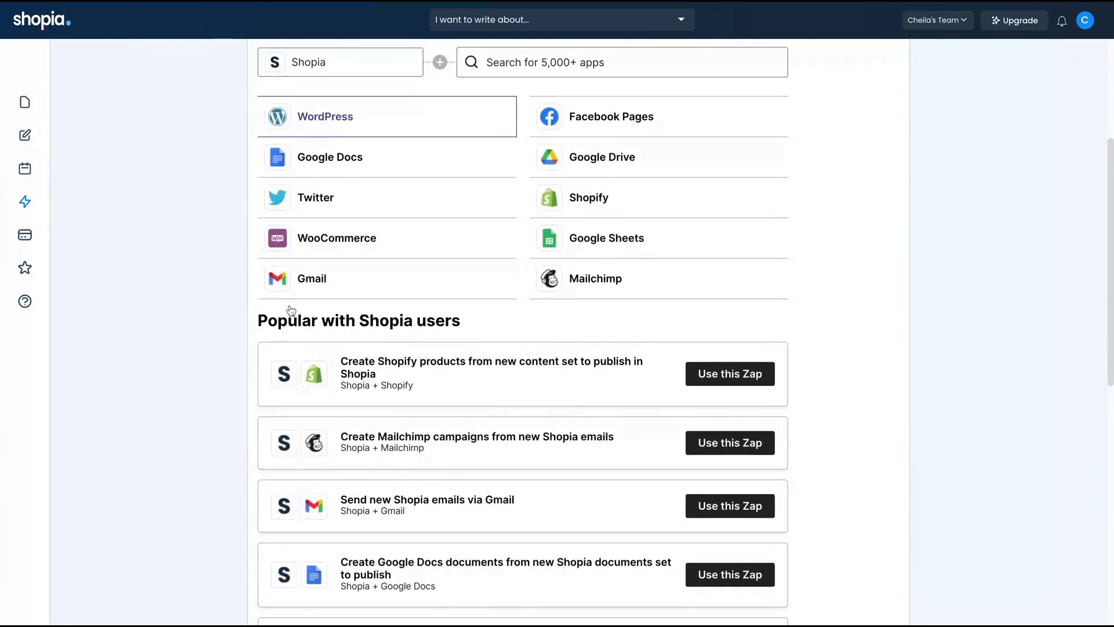
scroll(291, 311, "up", 5)
scroll(209, 270, "down", 2)
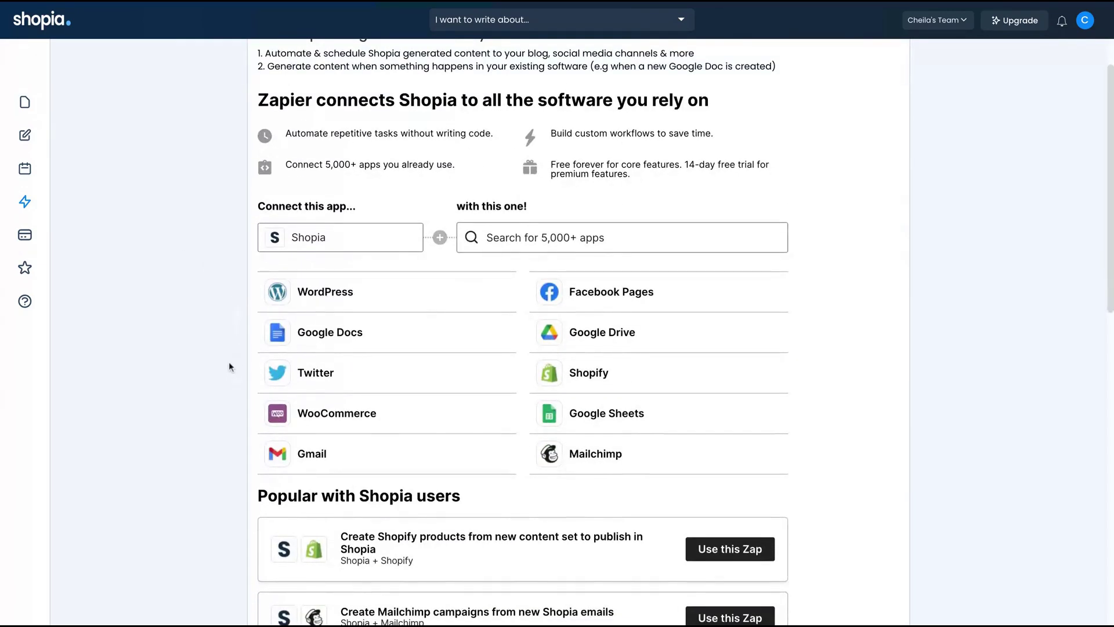
scroll(229, 366, "down", 10)
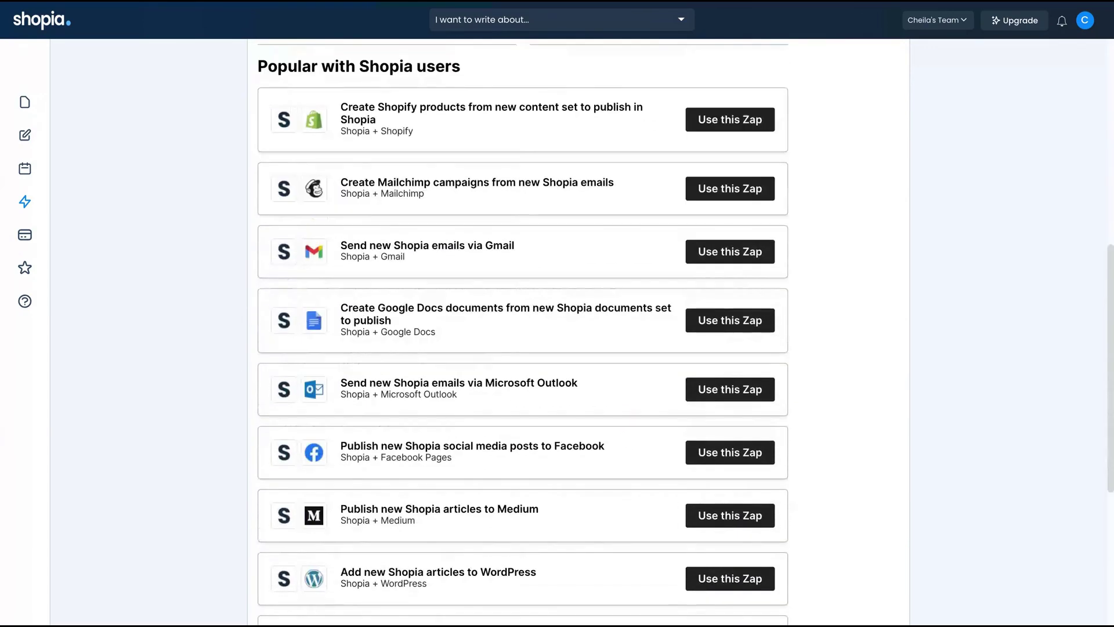
scroll(522, 330, "down", 4)
scroll(373, 237, "up", 1)
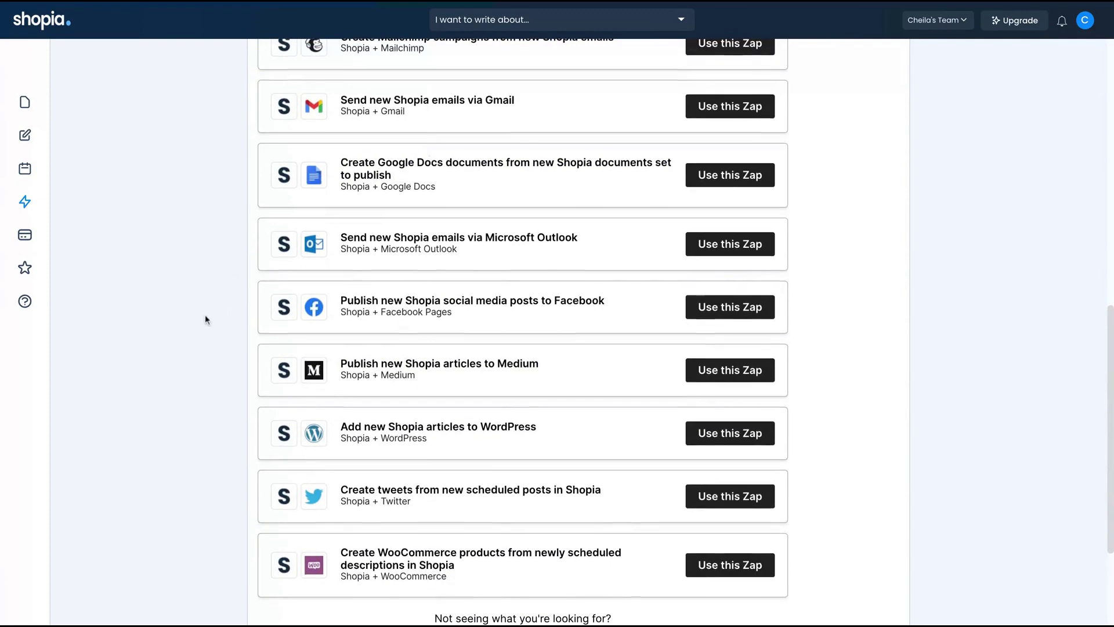
scroll(204, 318, "down", 3)
scroll(578, 325, "up", 15)
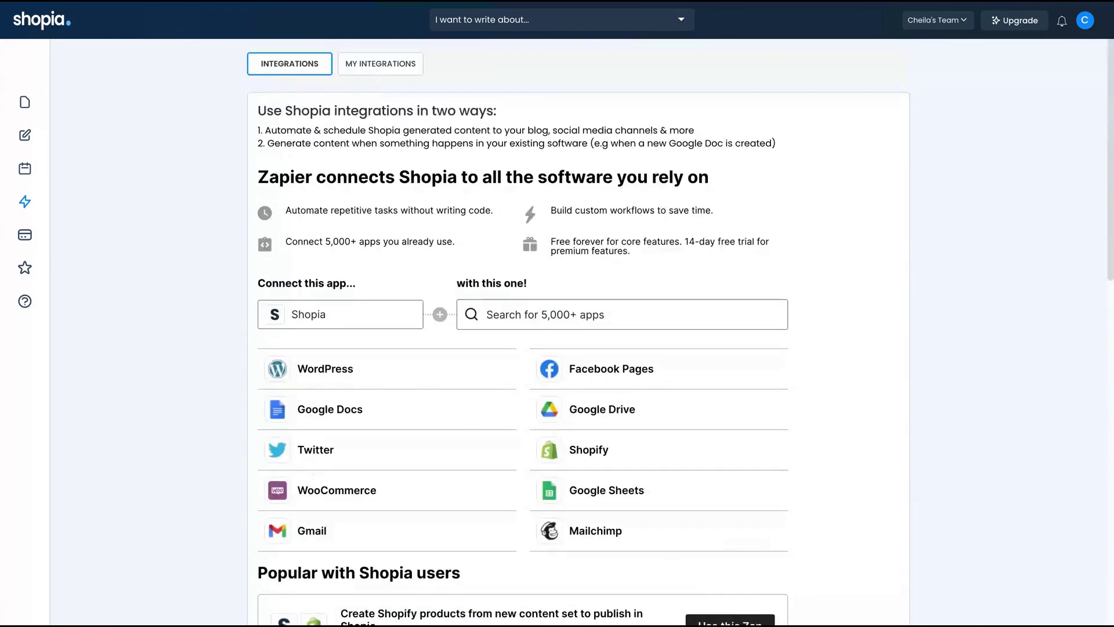
- Filter the writers to the BLOG category and open the Article Writer's Describe Your Article form
left_click(21, 137)
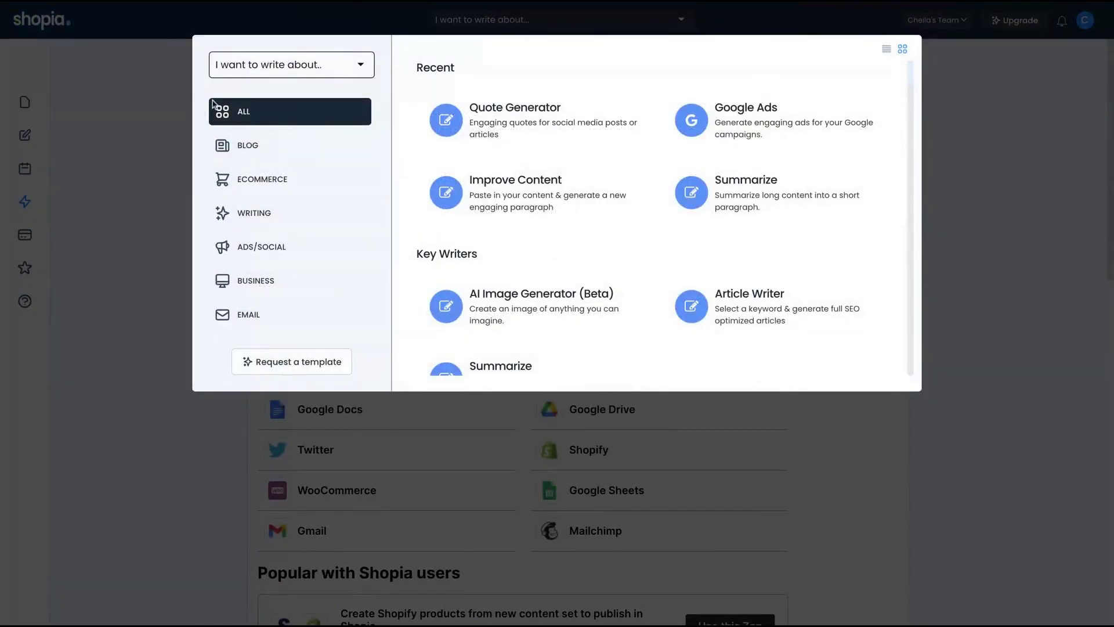
left_click(283, 150)
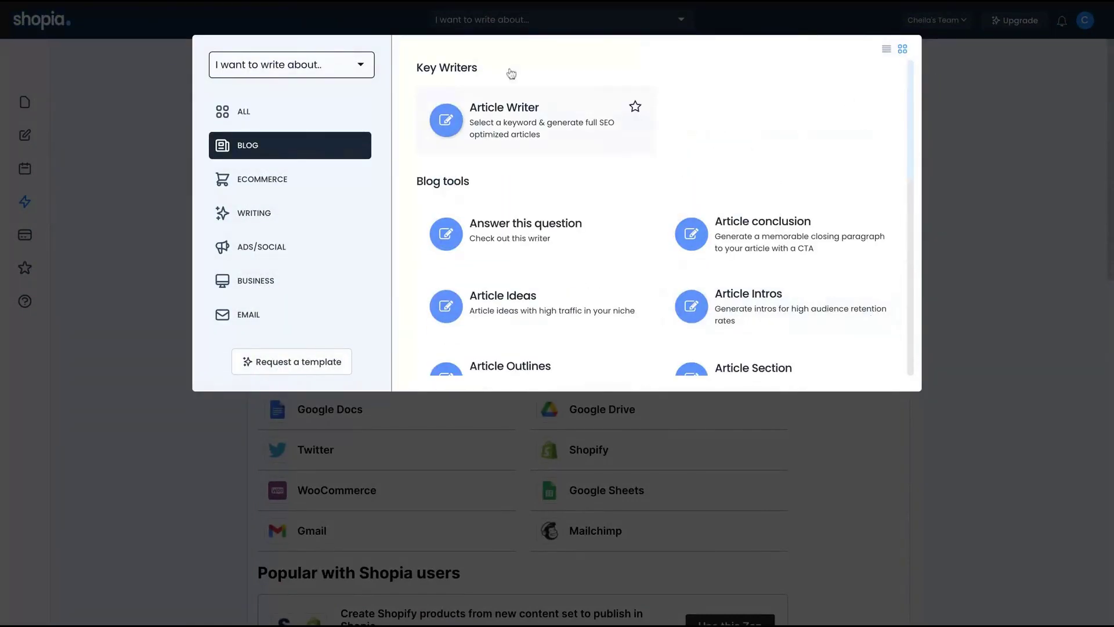
key("Escape")
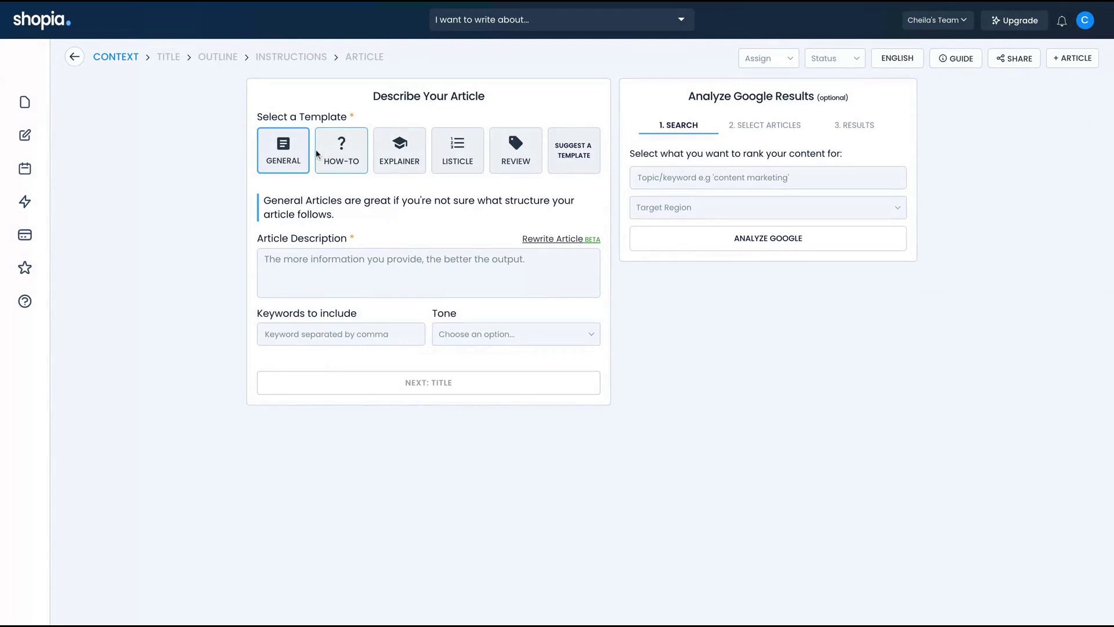
left_click(345, 257)
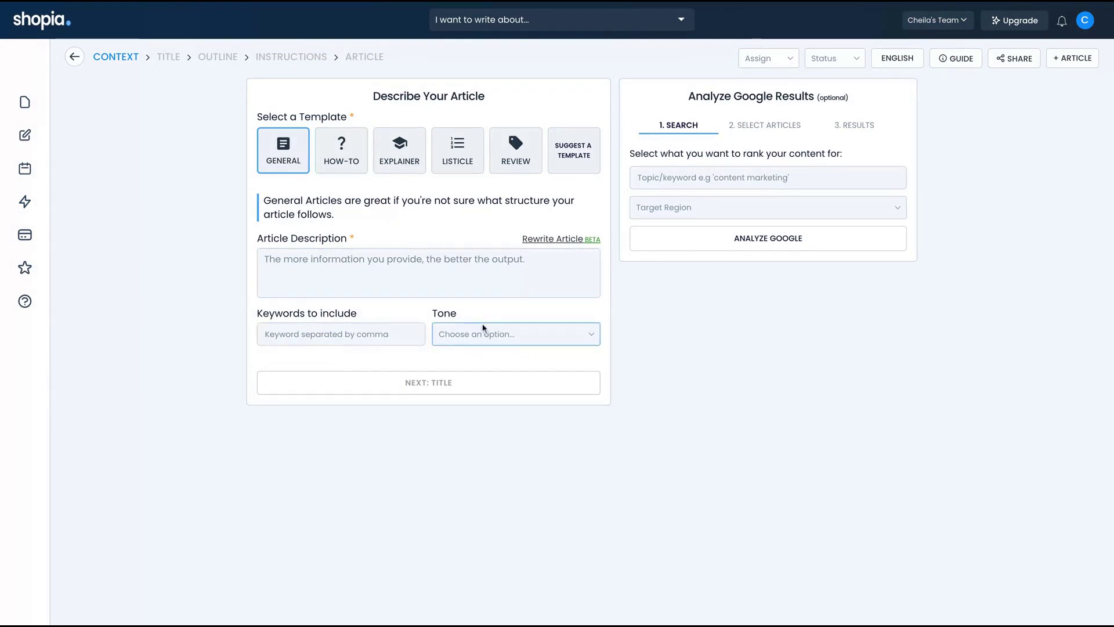
left_click(697, 177)
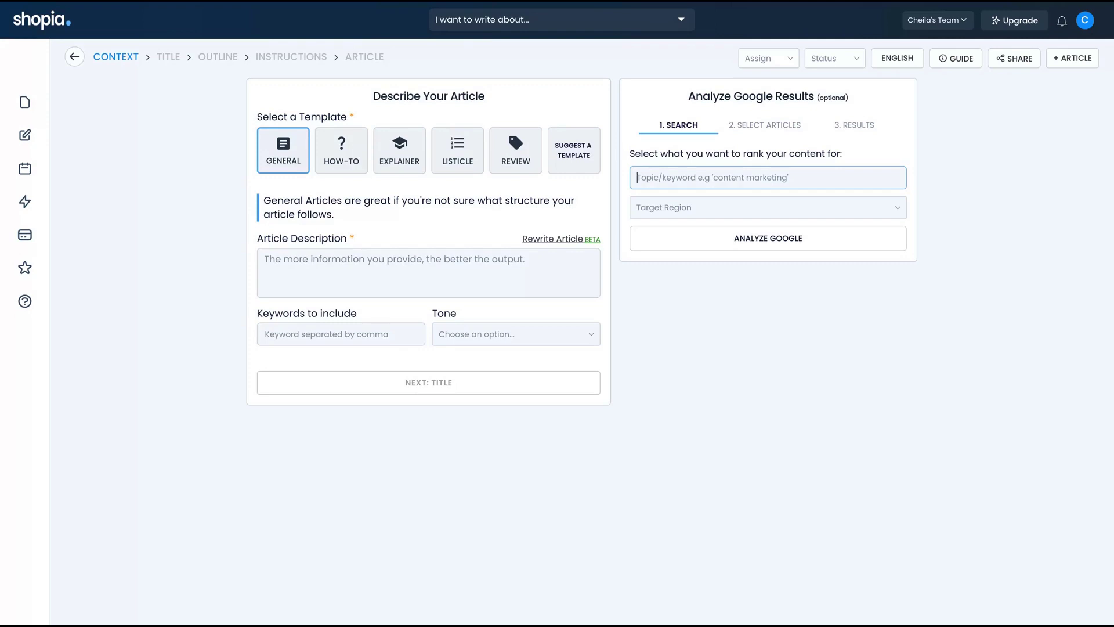
left_click(678, 28)
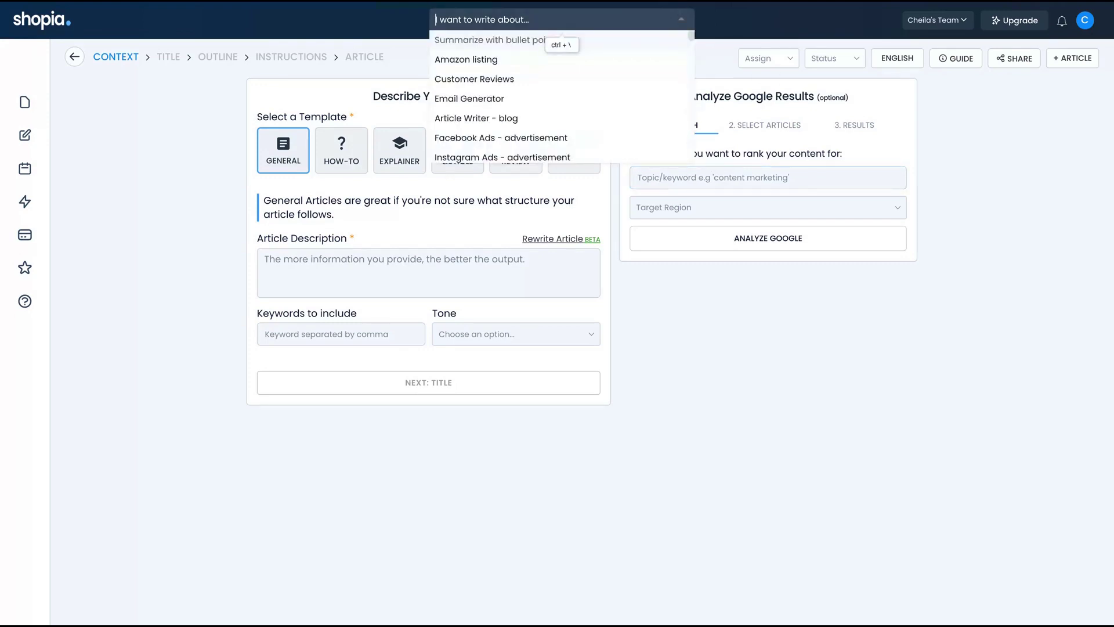
left_click(1059, 232)
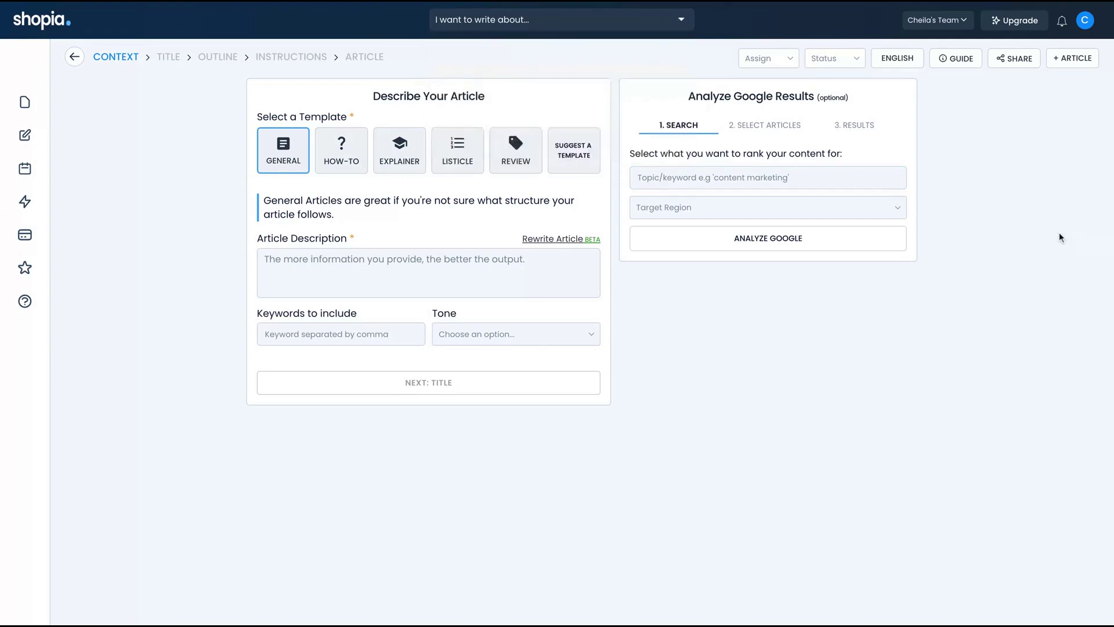